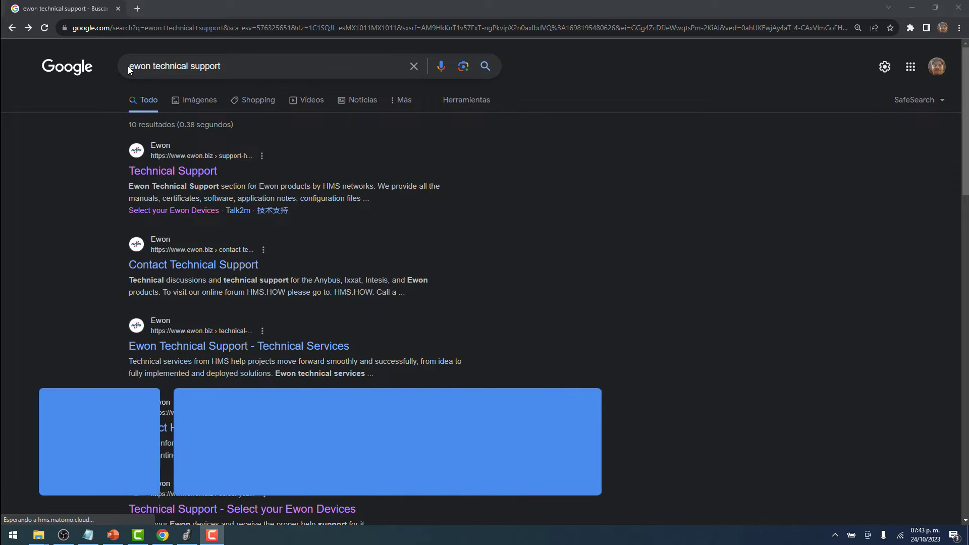
Navigate from Ewon Technical Support through Ewon Devices to the Flexy 205 Preparation guide.
click(128, 65)
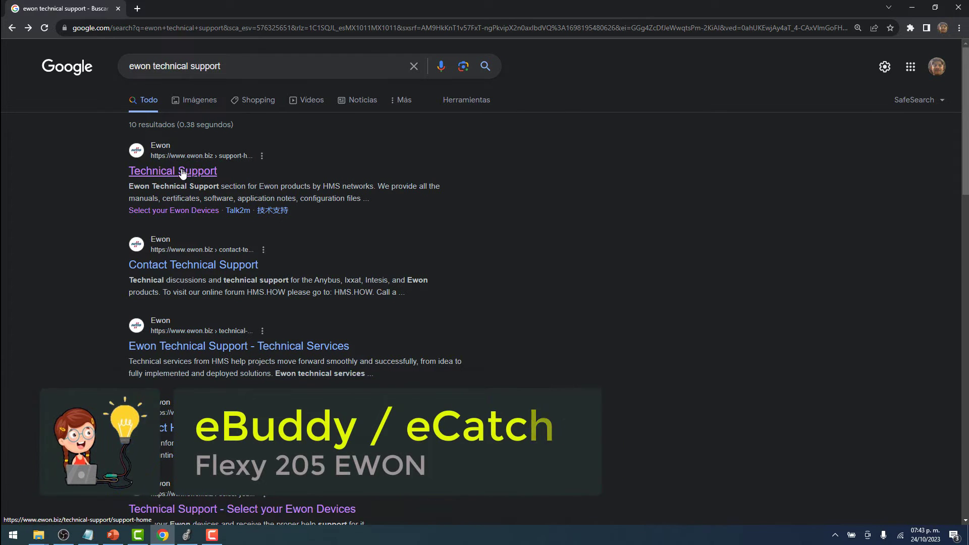
click(149, 171)
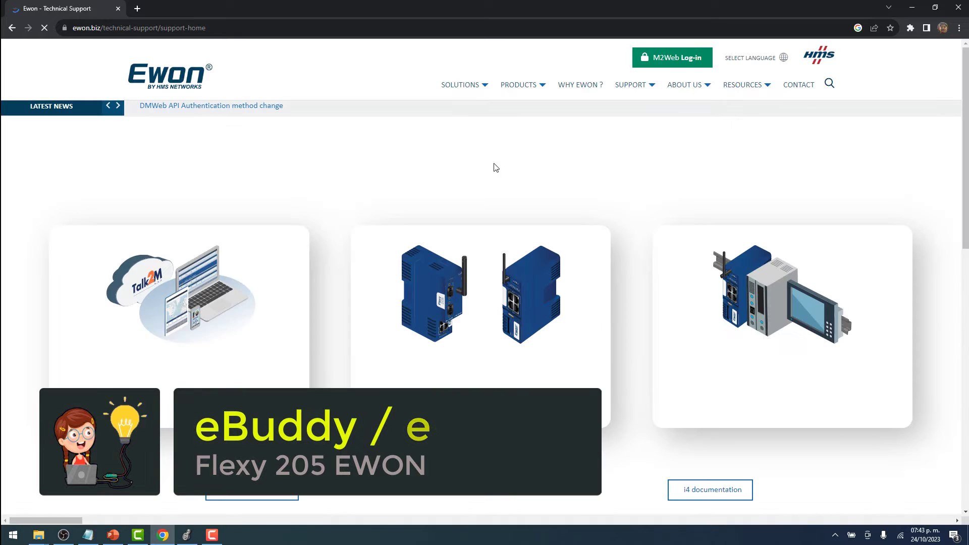
click(492, 324)
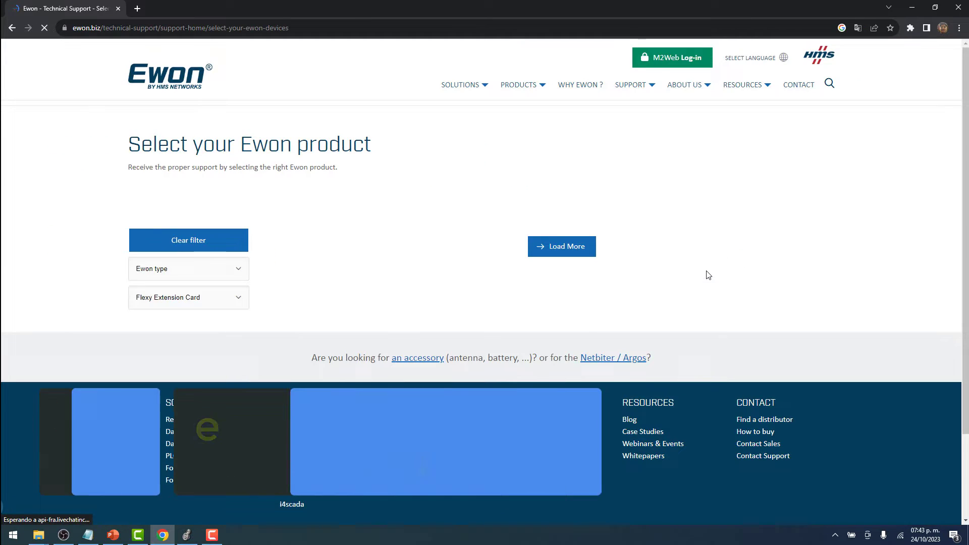
scroll(661, 297, down, 2)
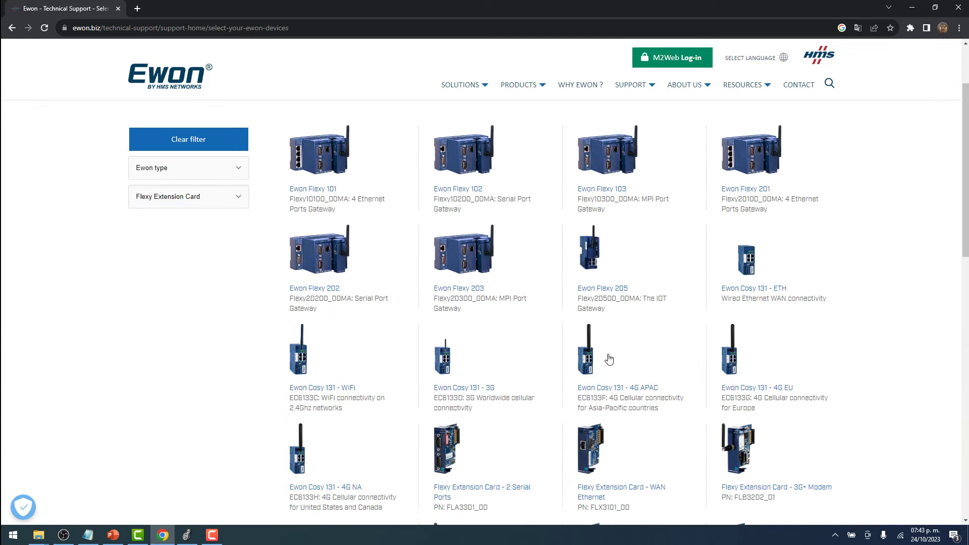
click(596, 259)
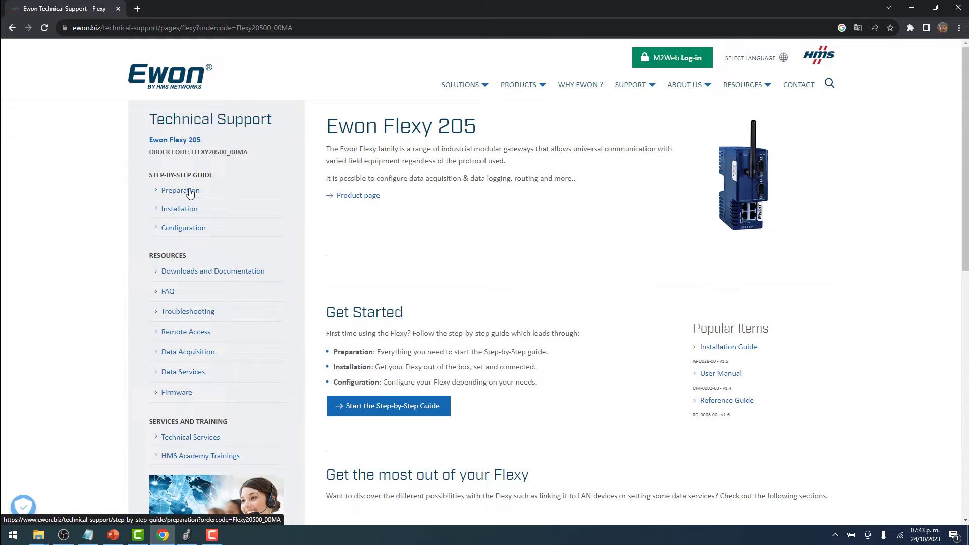
click(187, 197)
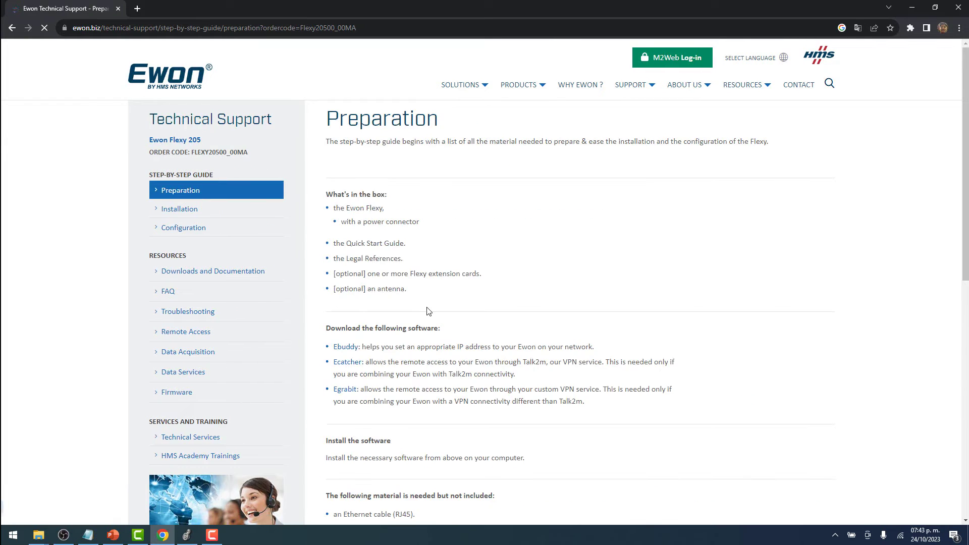
Scroll to and mark the Ebuddy and Ecatcher download entries in the guide.
scroll(412, 293, down, 1)
drag(516, 323, 323, 299)
click(413, 298)
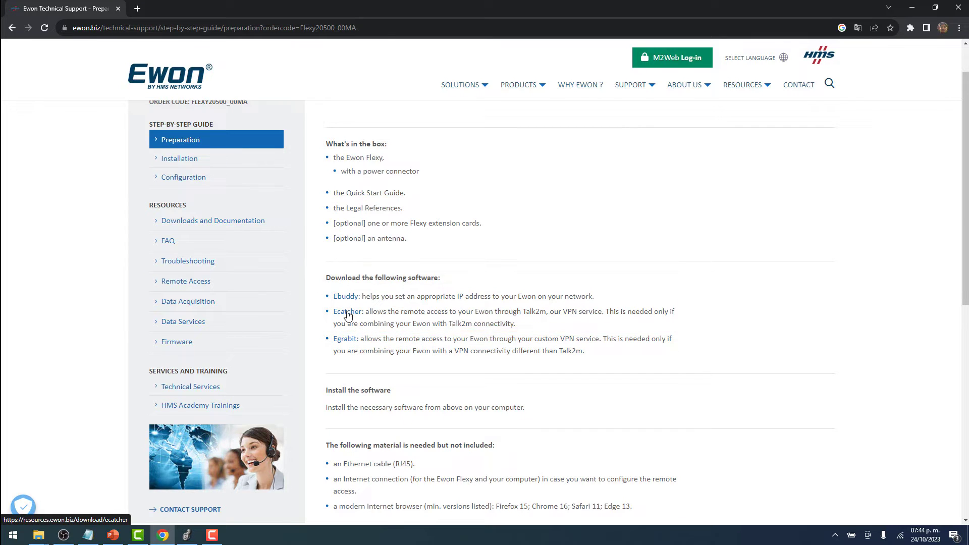
click(13, 540)
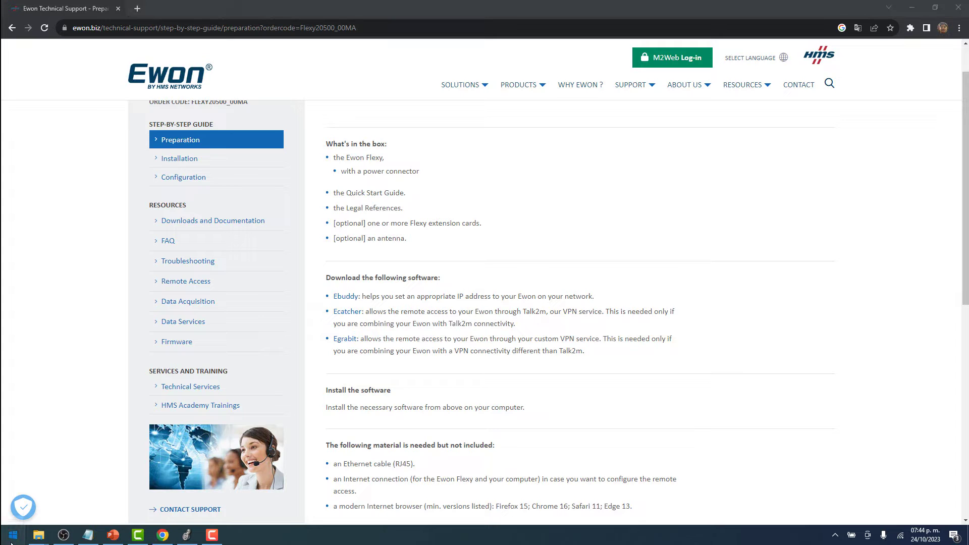
Launch eBuddy from Windows search and reposition its window.
text(ebuddy)
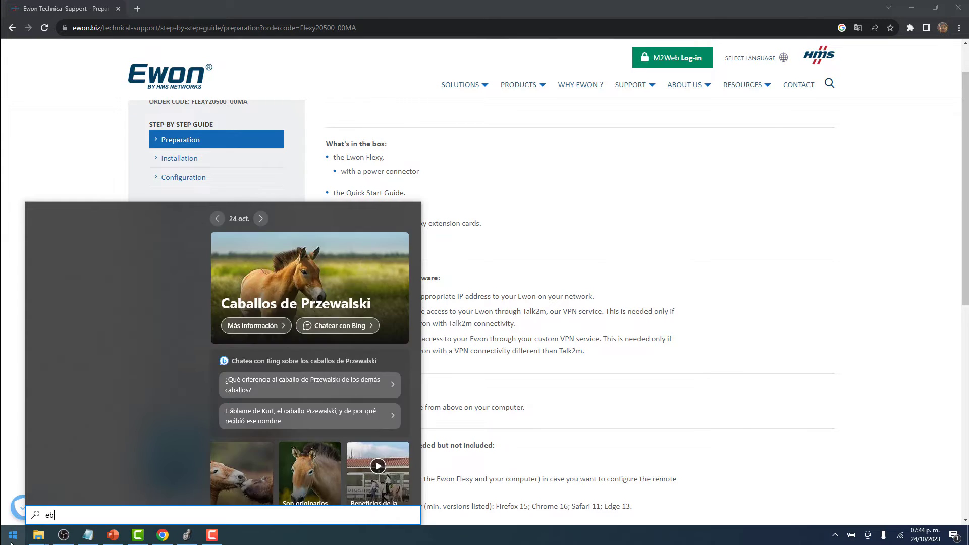
key(Return)
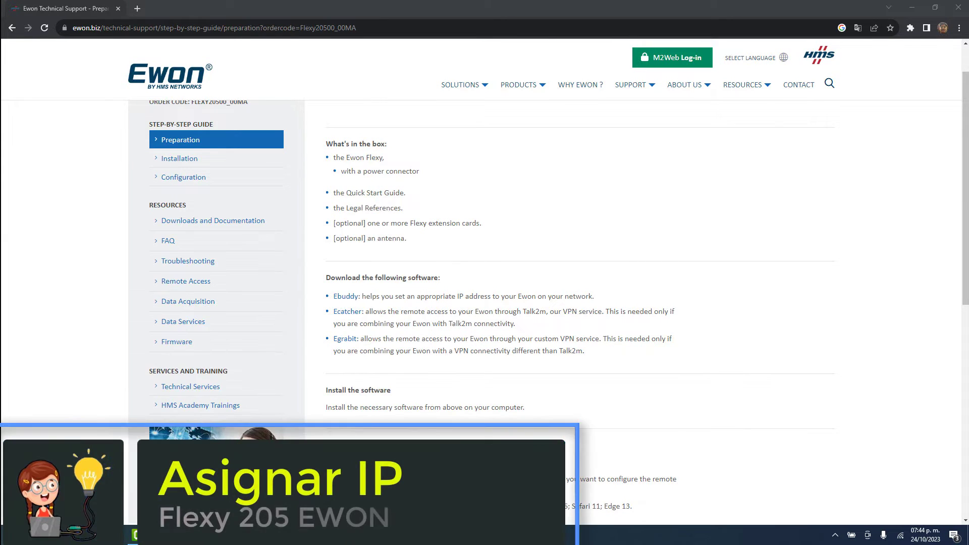
drag(285, 100, 349, 111)
Give the Flexy 205 IP 192.168.0.120 with mask 255.255.255.0 through Set IP.
click(277, 175)
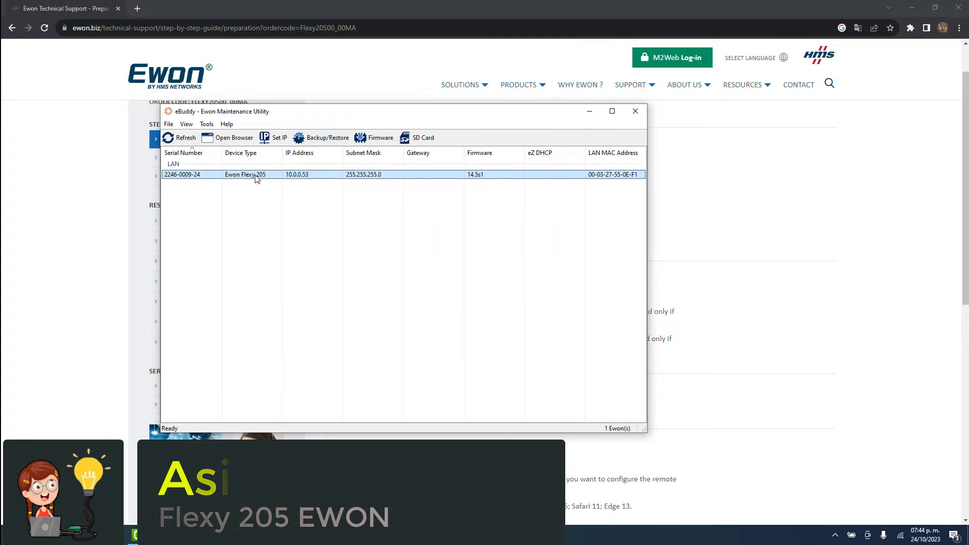
click(279, 138)
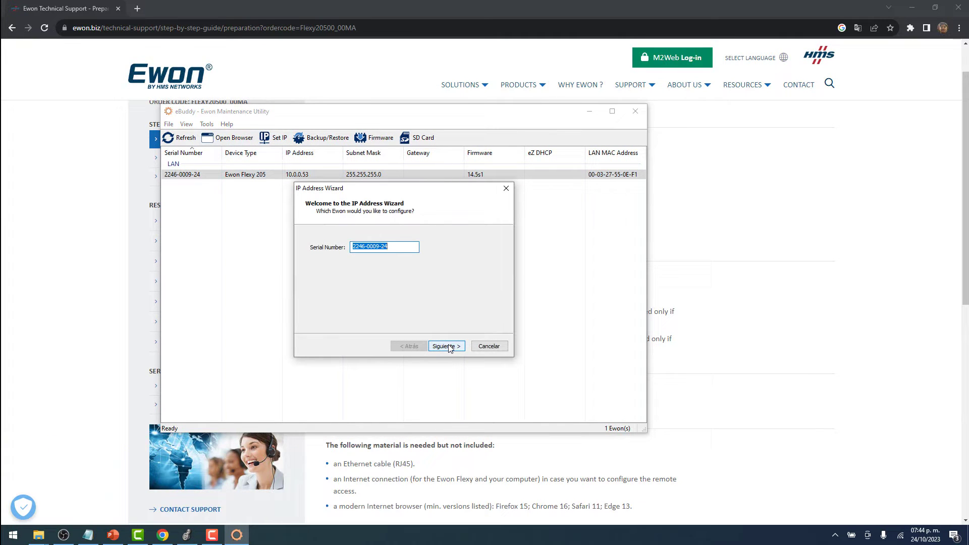
click(446, 346)
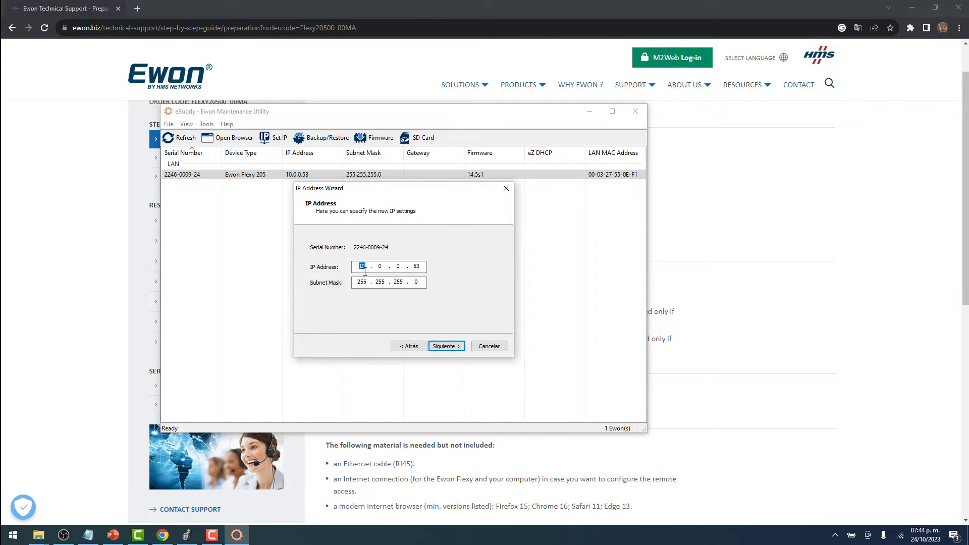
text(168)
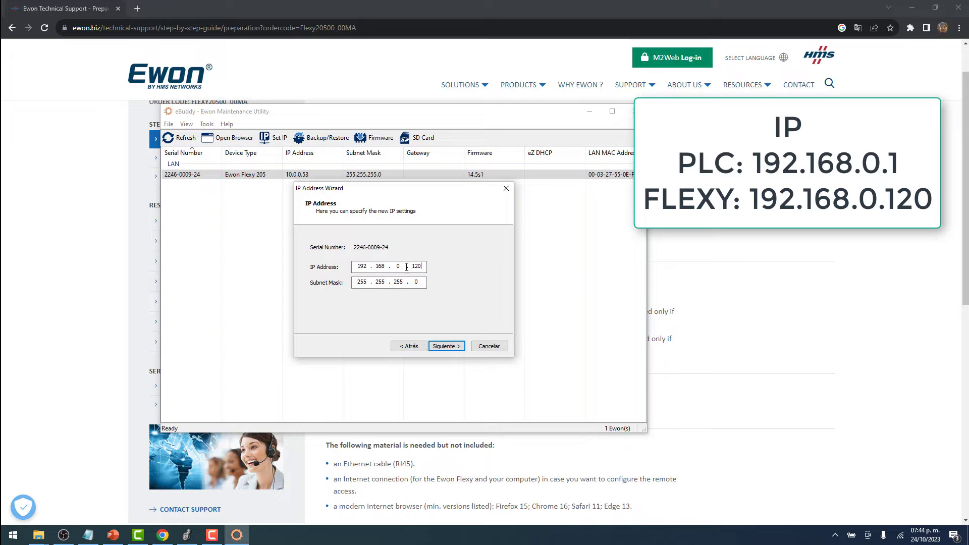
click(453, 353)
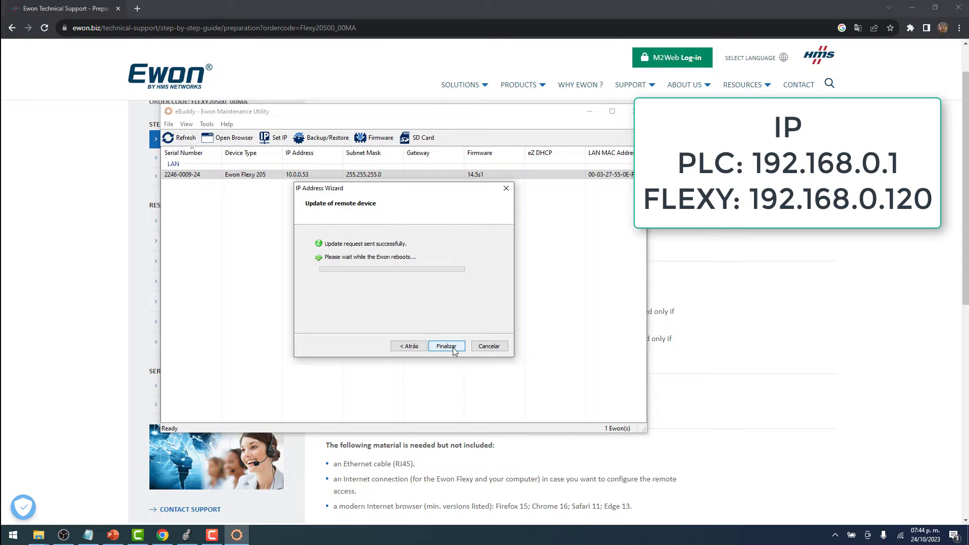
click(454, 350)
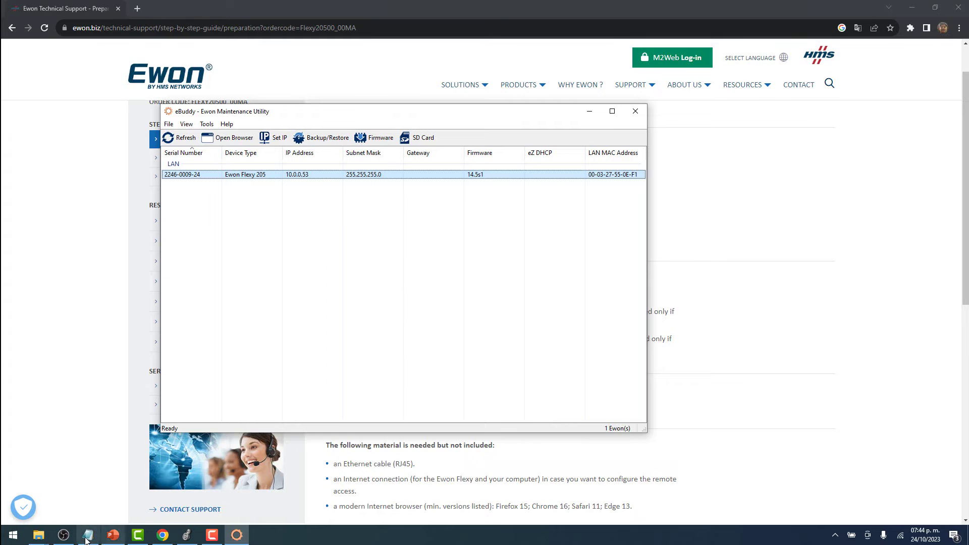
click(63, 535)
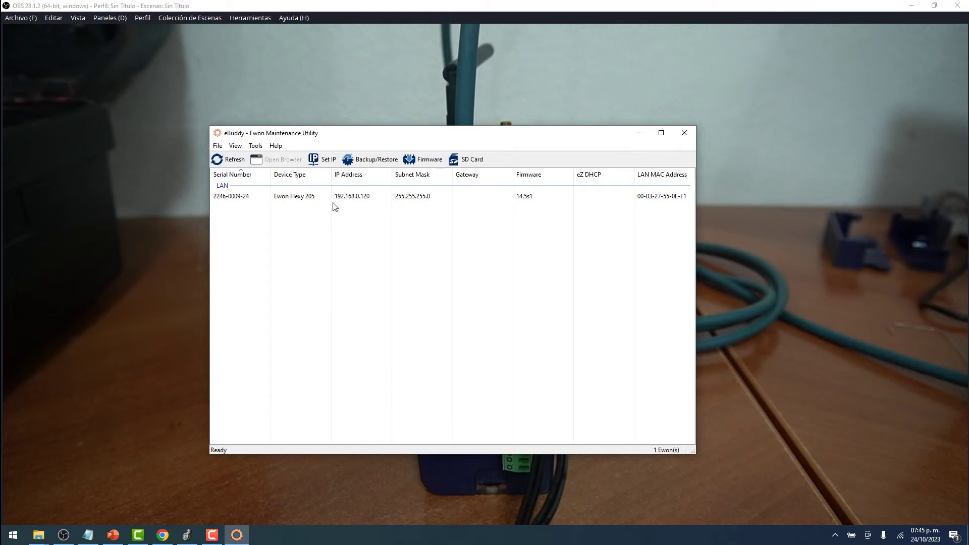
Select the Flexy listed at 192.168.0.120 in eBuddy and open its web page.
click(333, 200)
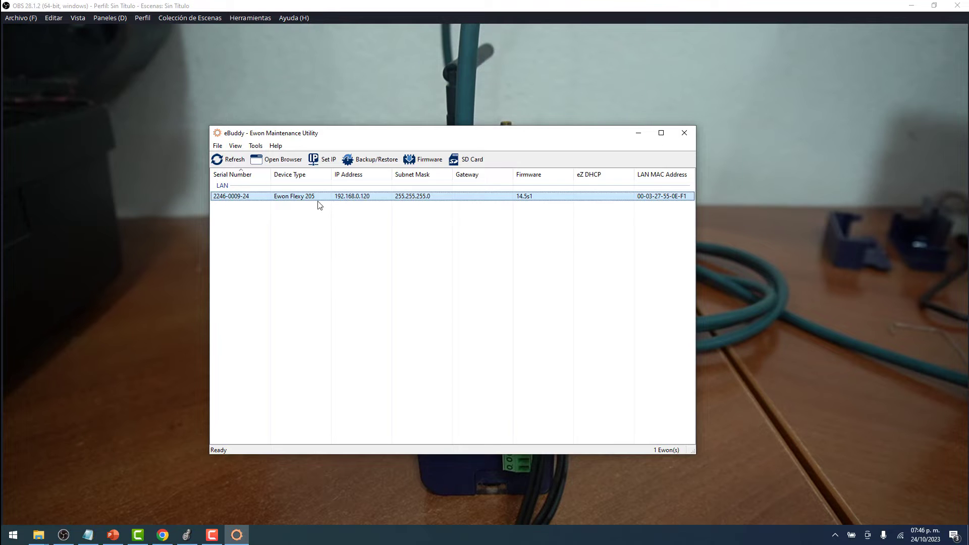
click(275, 161)
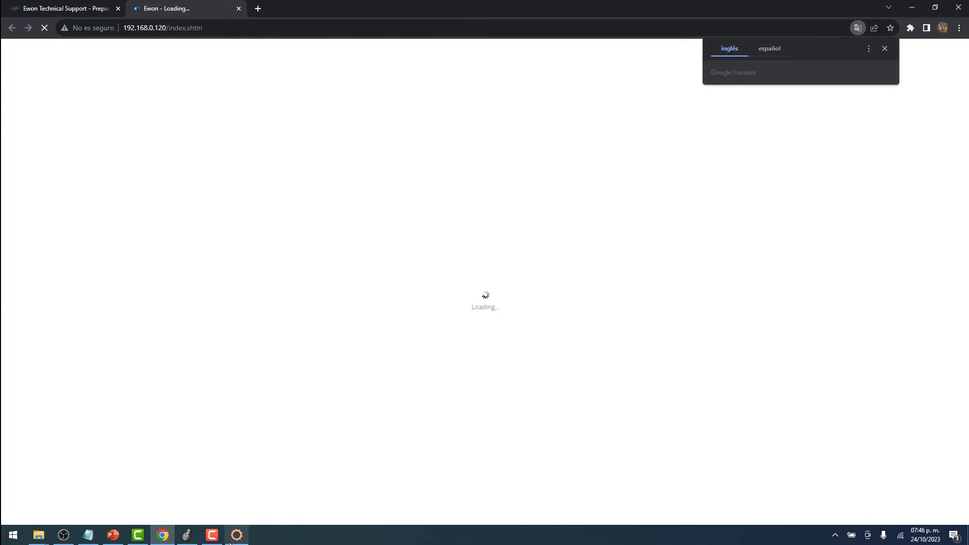
Close eBuddy, dismiss the translation offer, and log out of the Flexy interface.
click(230, 542)
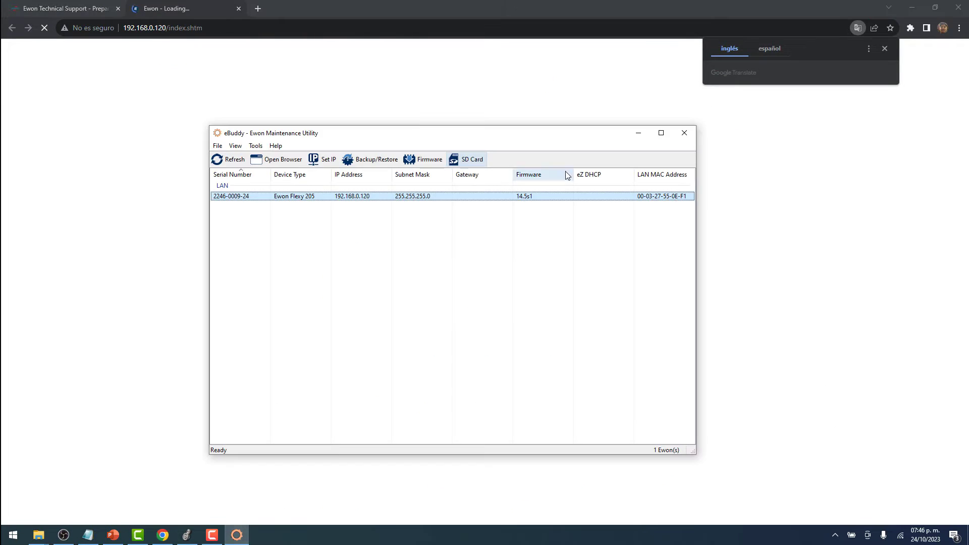
click(686, 134)
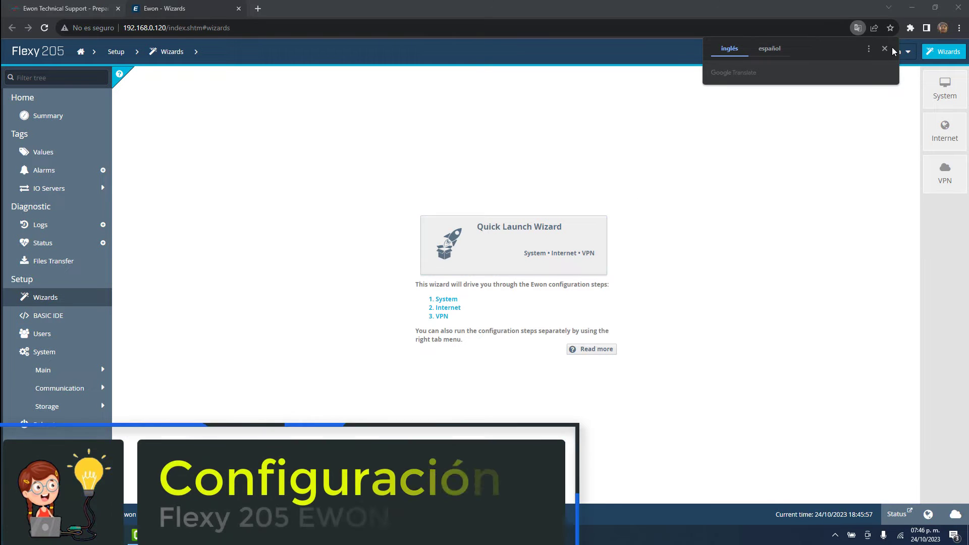
click(884, 49)
click(902, 52)
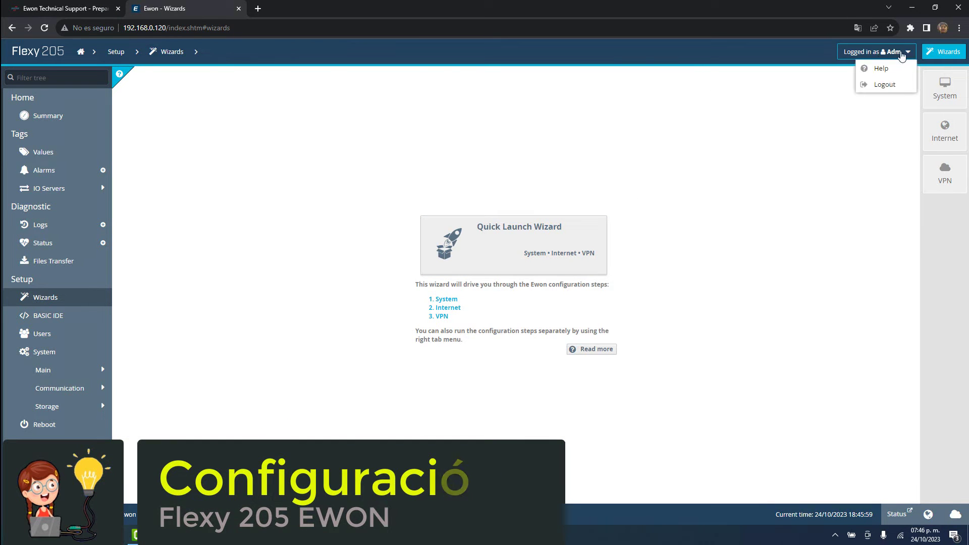
click(885, 85)
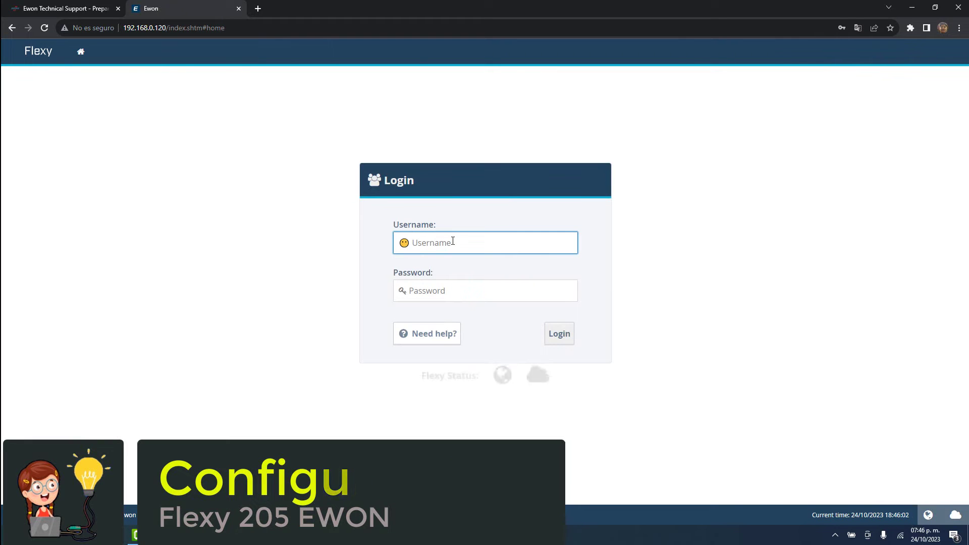
Log back in as admin with the default password and keep English as the language.
click(453, 241)
text(ad)
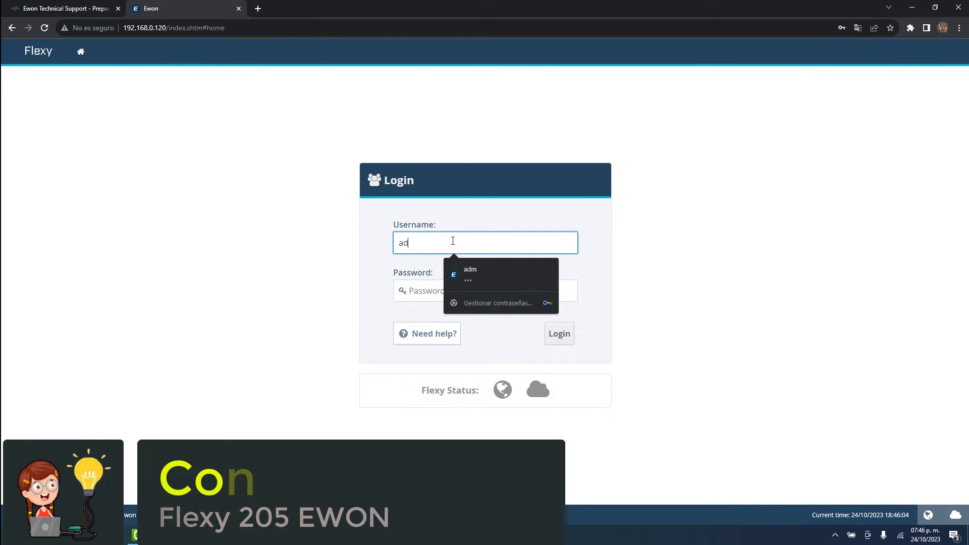
text(min)
key(BackSpace)
key(BackSpace)
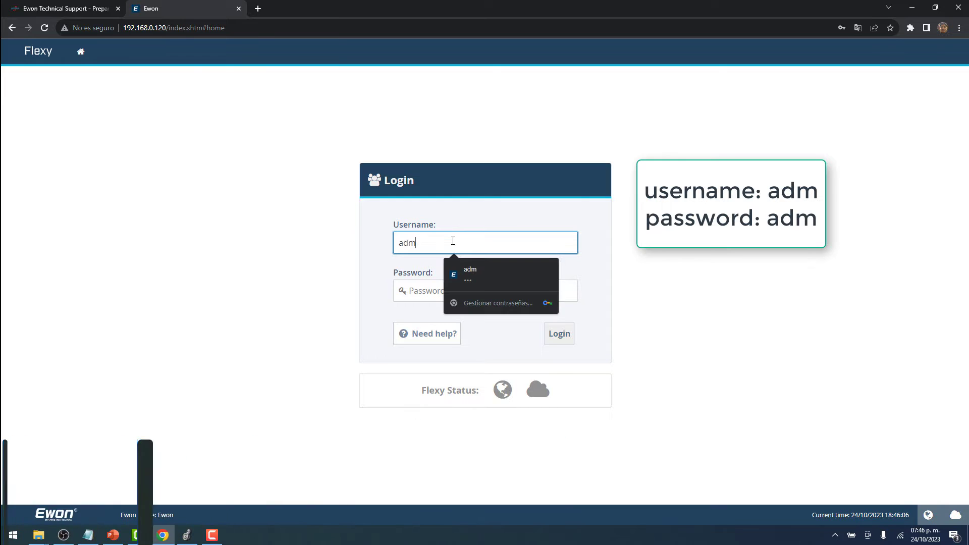
click(432, 296)
text(ad)
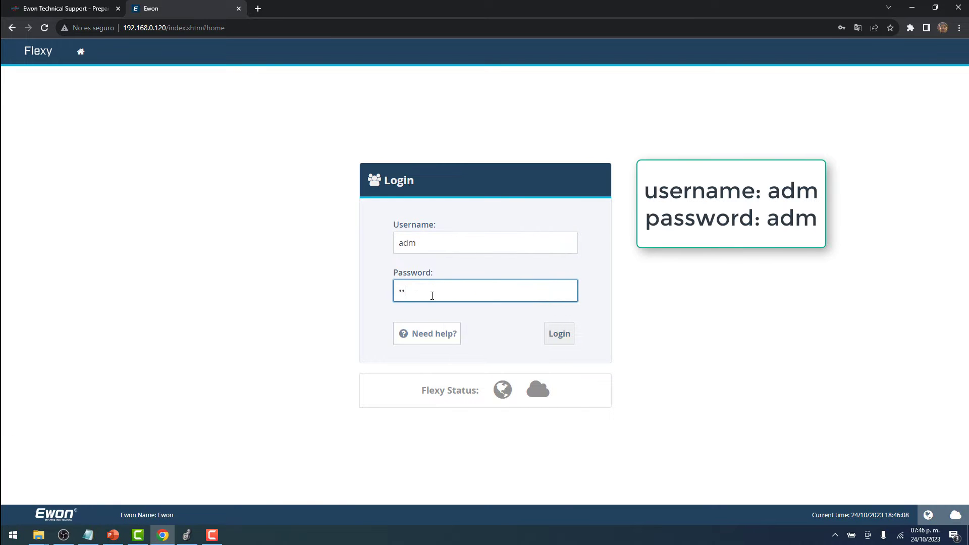
text(m)
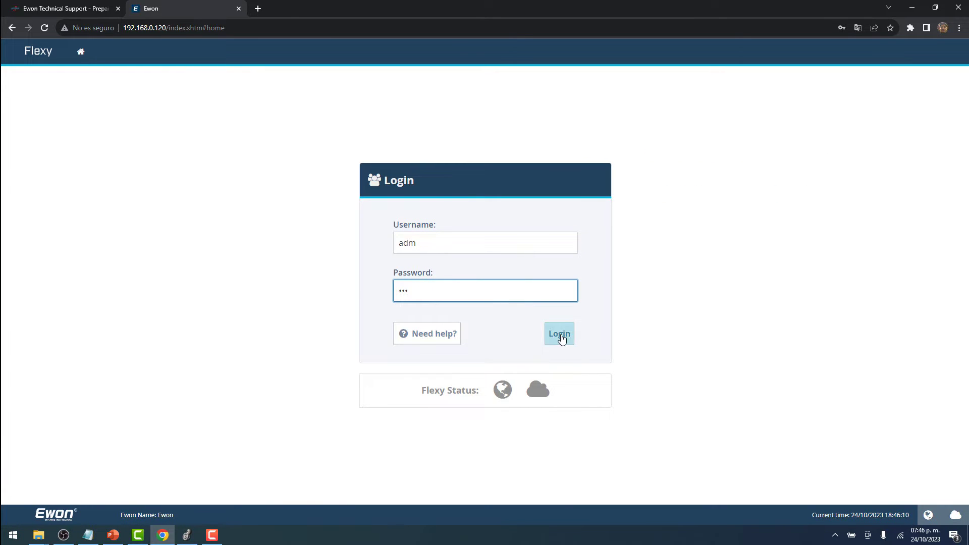
click(560, 337)
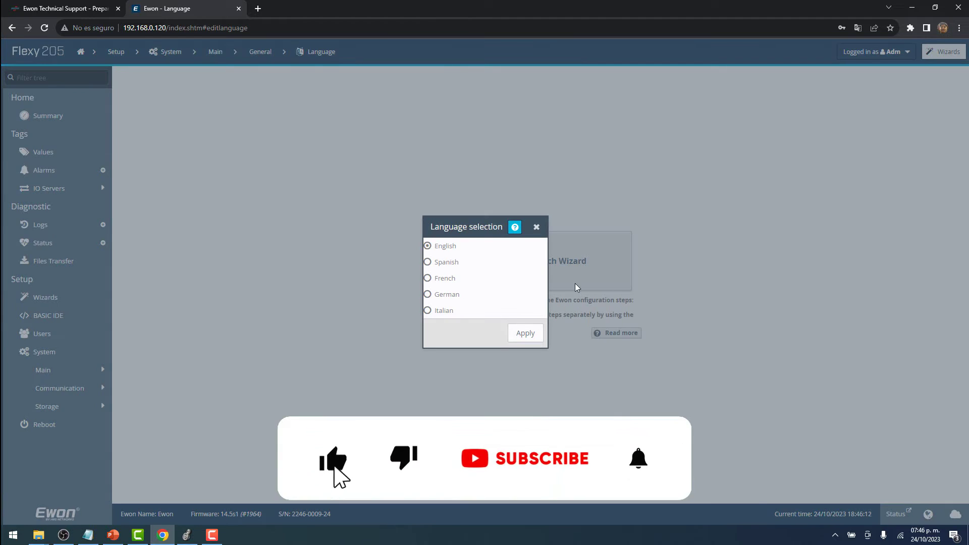
click(525, 333)
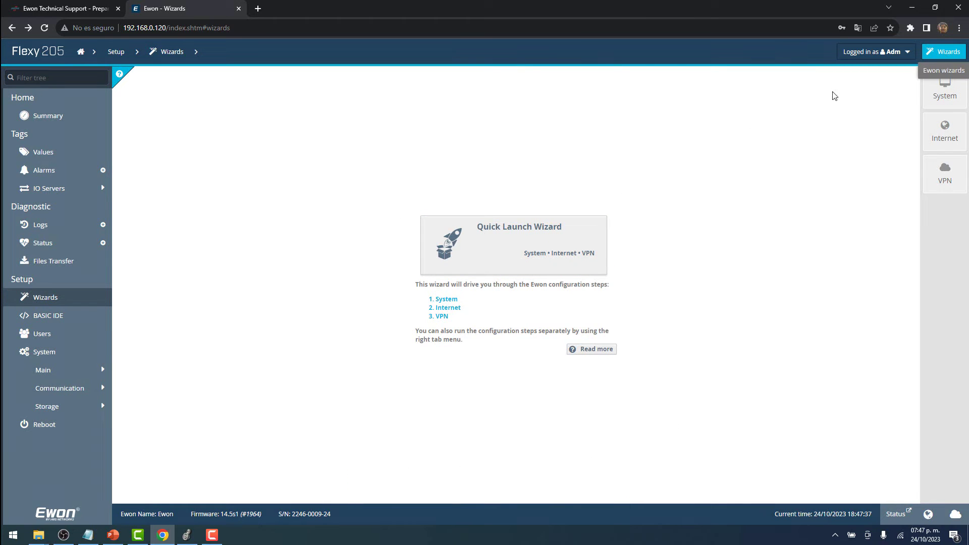
Start the Quick Launch Wizard, leaving 'Erase all first' checked.
click(534, 258)
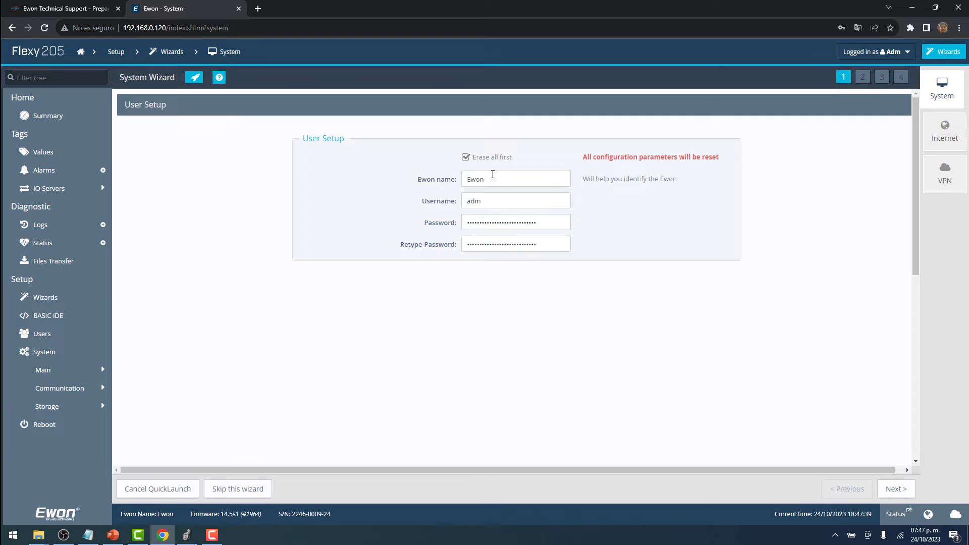
triple_click(323, 143)
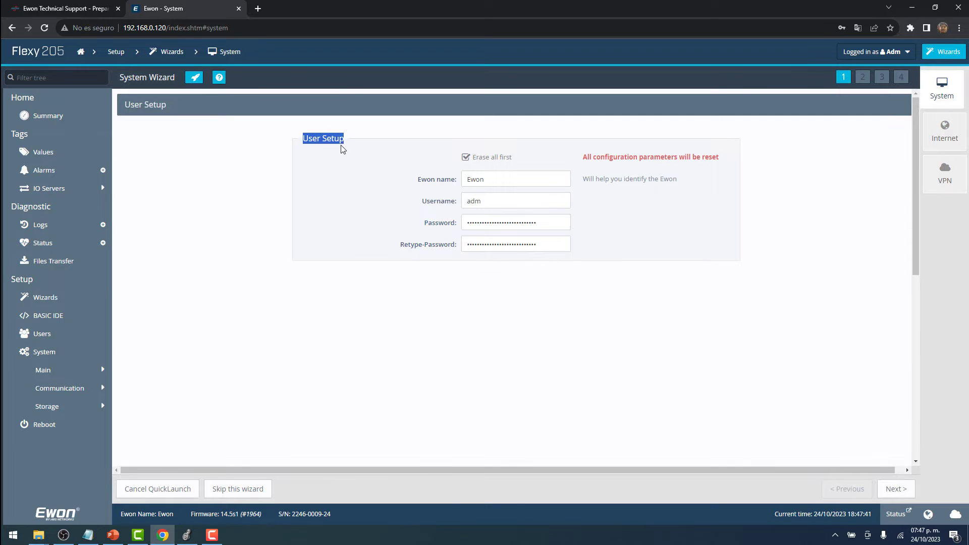
click(466, 158)
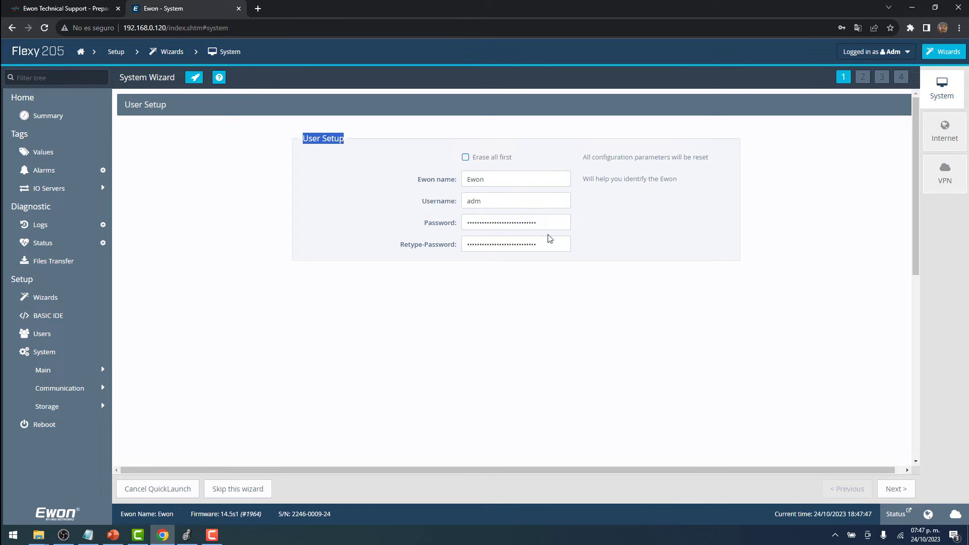
click(466, 158)
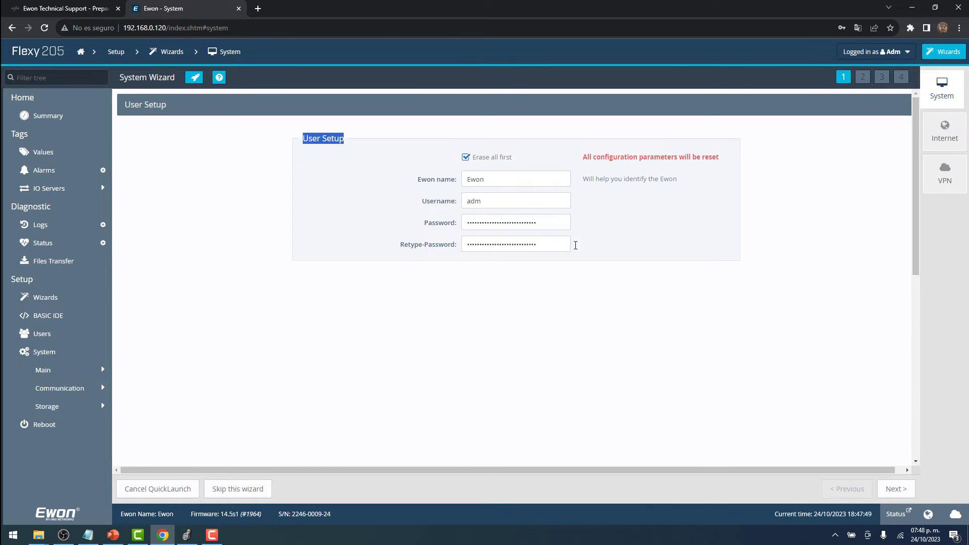
Set the clock to manual update and the timezone to America/Monterrey (CST).
click(896, 490)
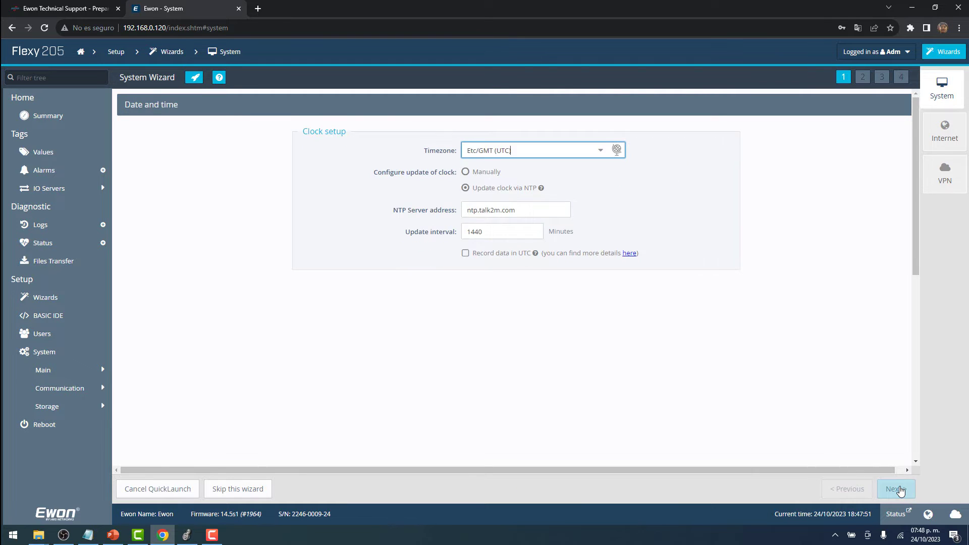
click(616, 149)
click(662, 186)
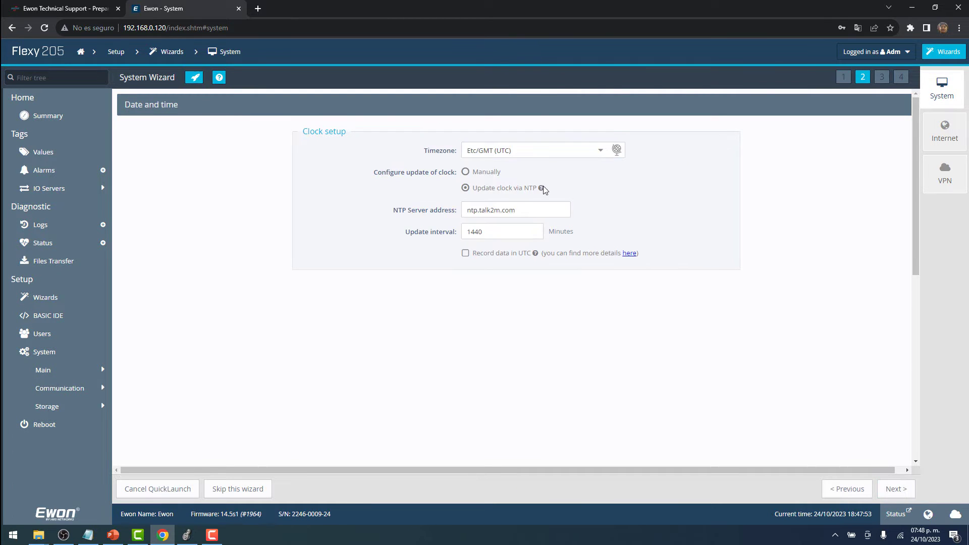
click(465, 172)
click(616, 150)
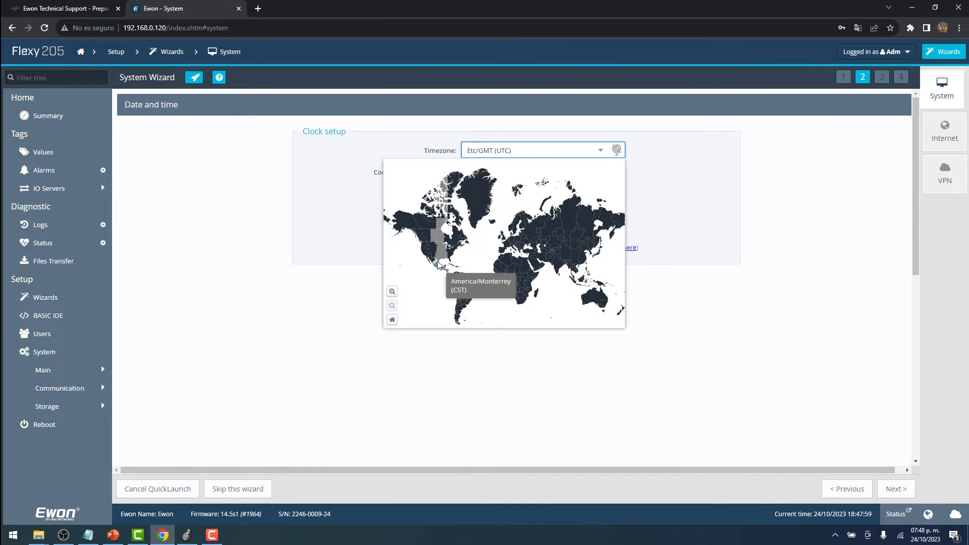
click(438, 263)
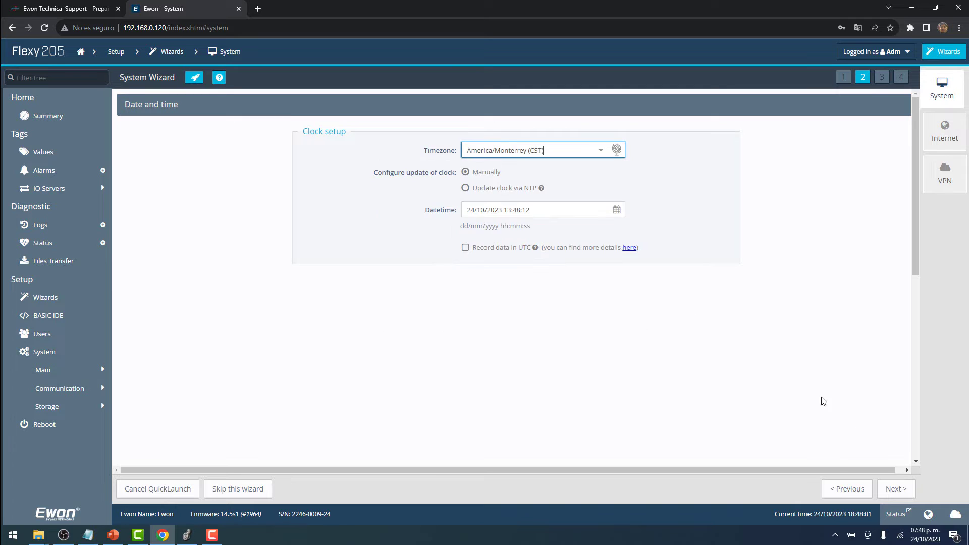
Accept the default LAN/WAN port assignment to complete the System wizard.
click(893, 490)
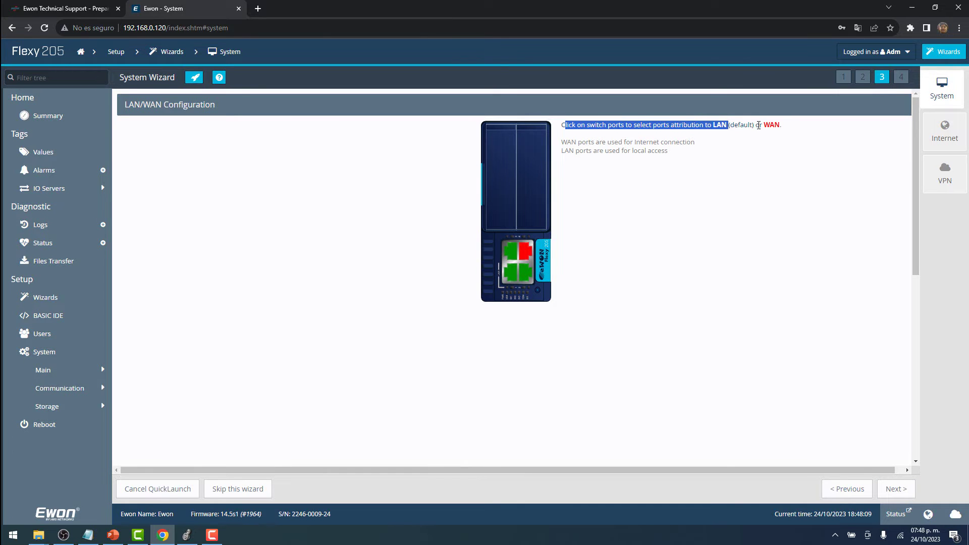
drag(756, 125, 779, 129)
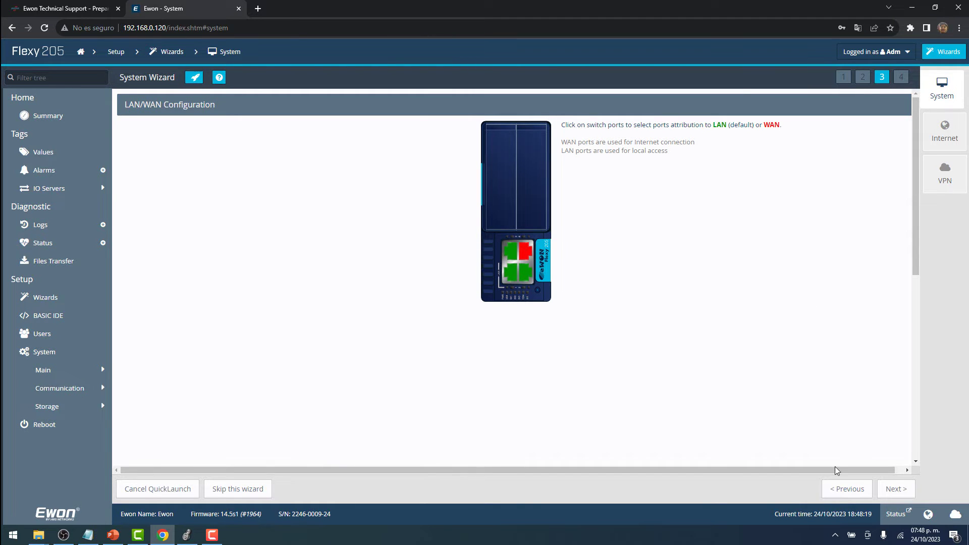
click(896, 488)
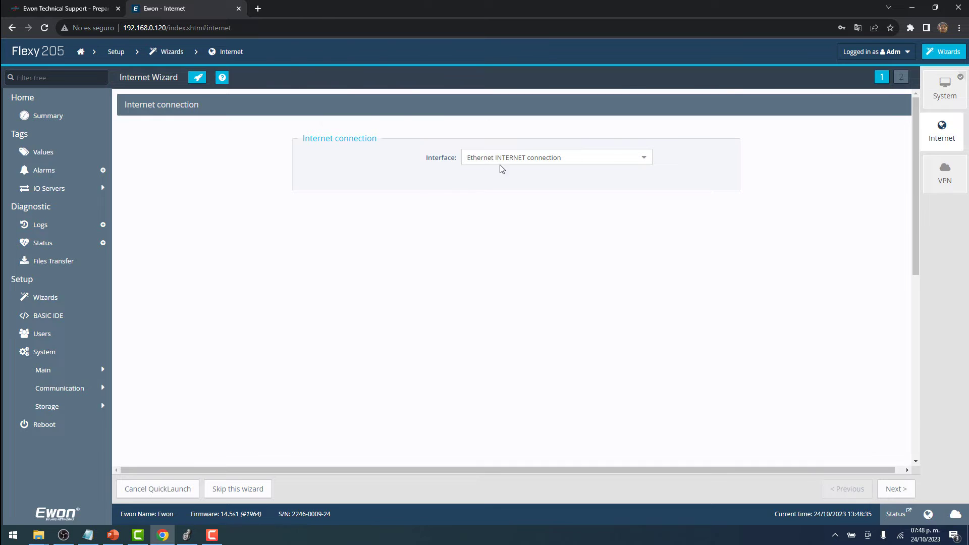
Set the Internet interface to Modem Connection.
click(511, 162)
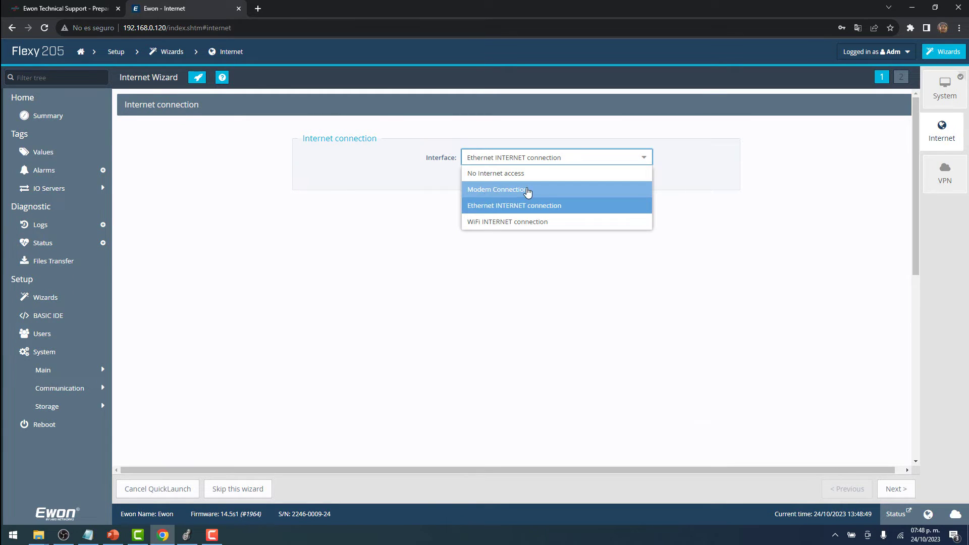
click(513, 194)
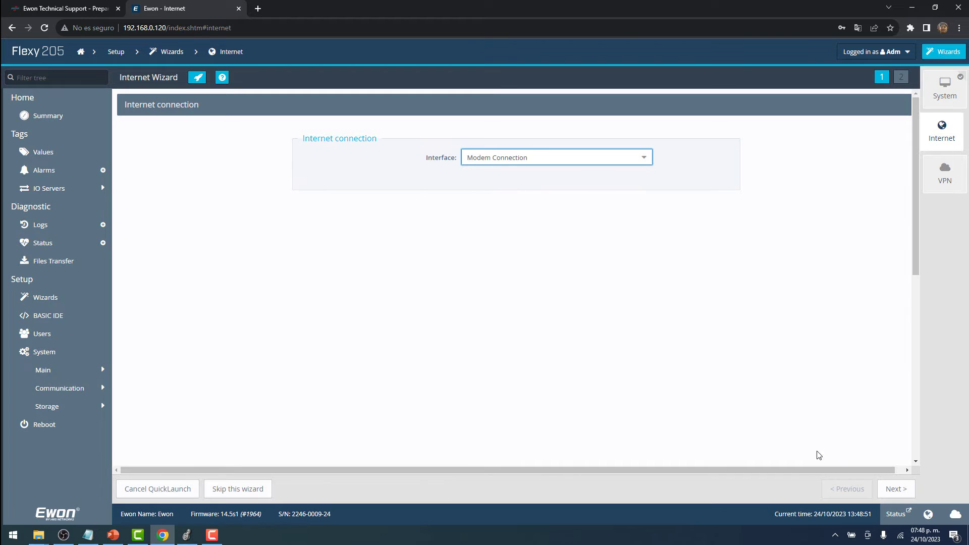
click(894, 488)
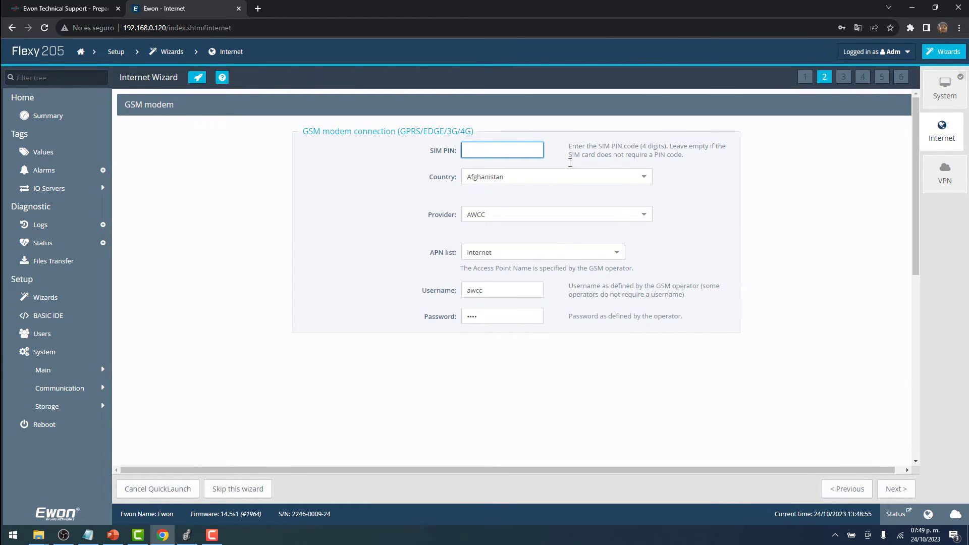
Choose Mexico as the country and Telcel as the mobile provider.
click(648, 181)
scroll(514, 318, down, 20)
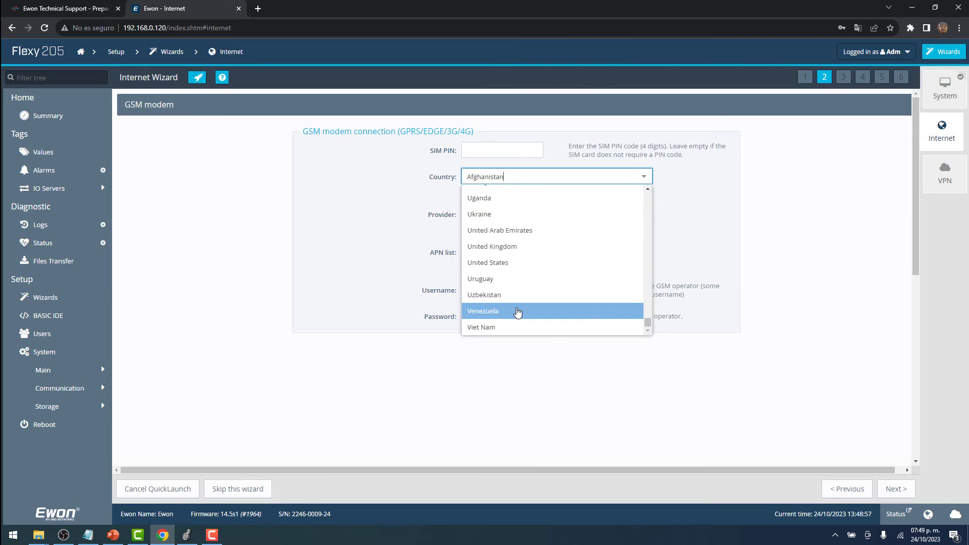
scroll(517, 313, up, 12)
scroll(517, 312, up, 3)
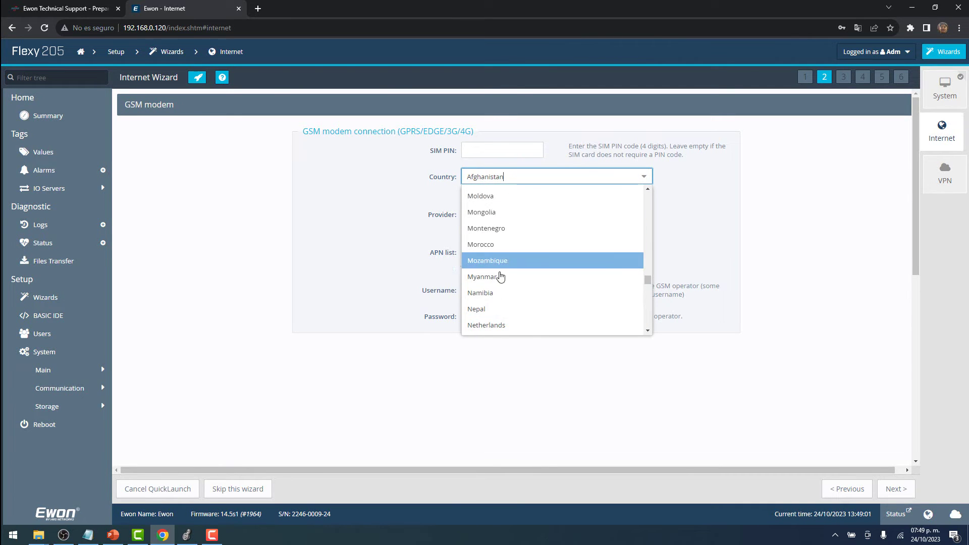
scroll(508, 288, down, 3)
scroll(507, 288, up, 5)
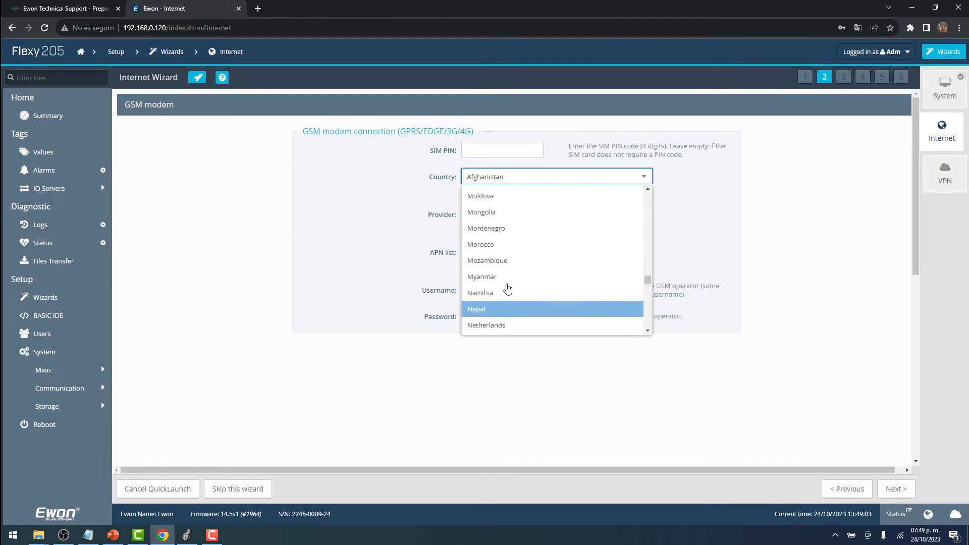
click(493, 233)
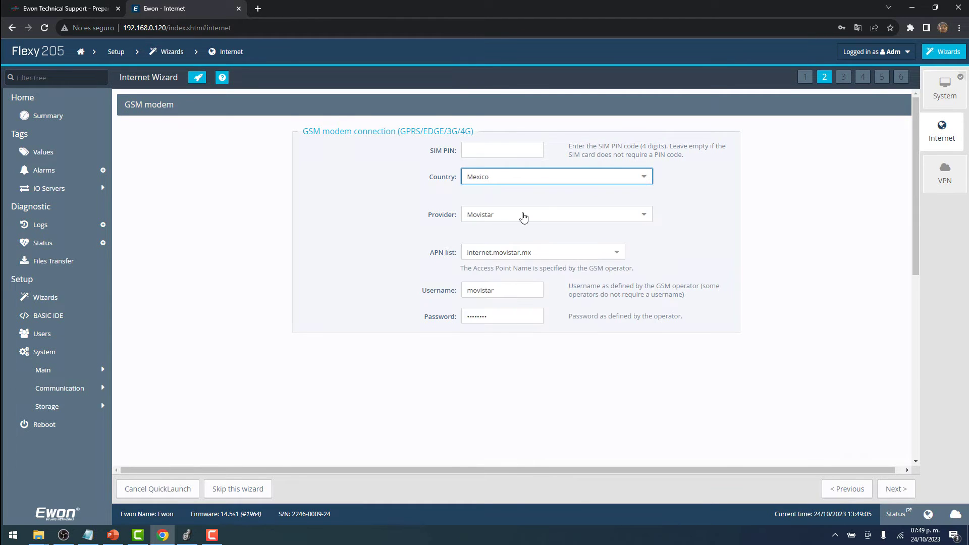
click(504, 216)
click(477, 247)
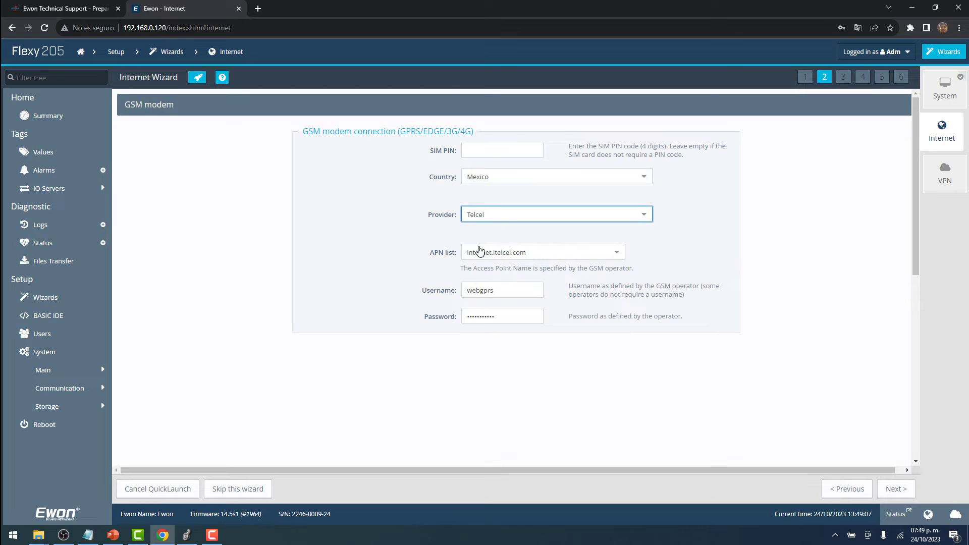
Keep the Maintain connection trigger and default timings, then run the connection test.
click(894, 489)
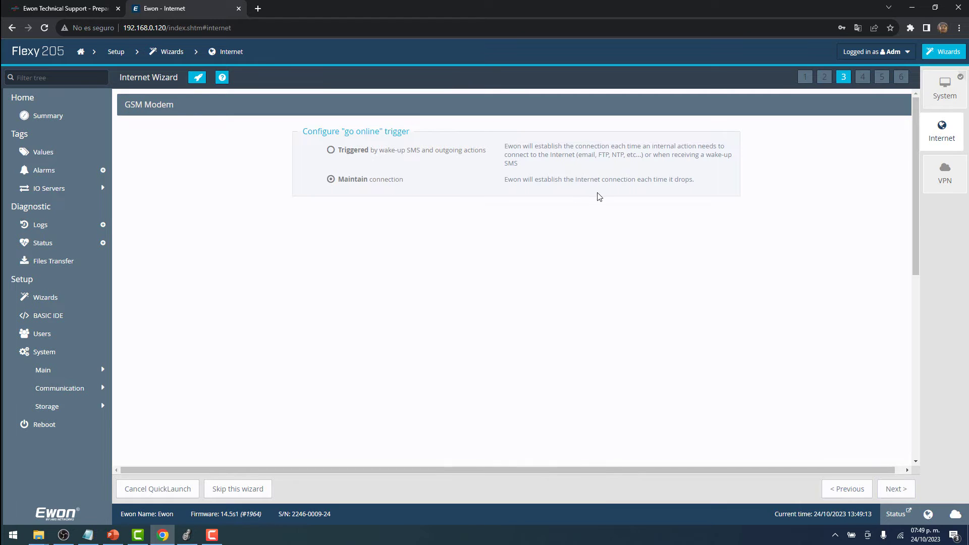
click(900, 492)
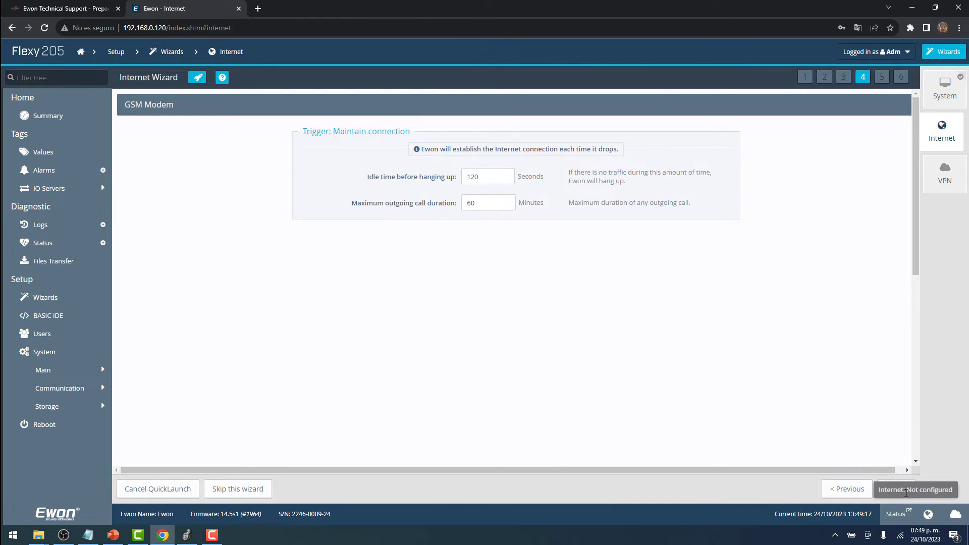
click(895, 491)
click(895, 490)
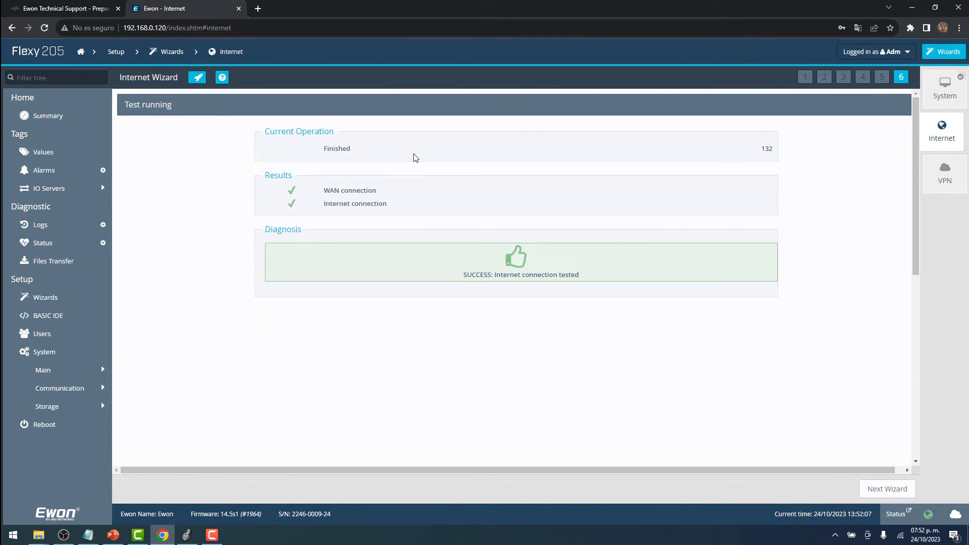
Open the Flexy VPN wizard, then launch eCatcher by searching 'ecat'.
click(887, 489)
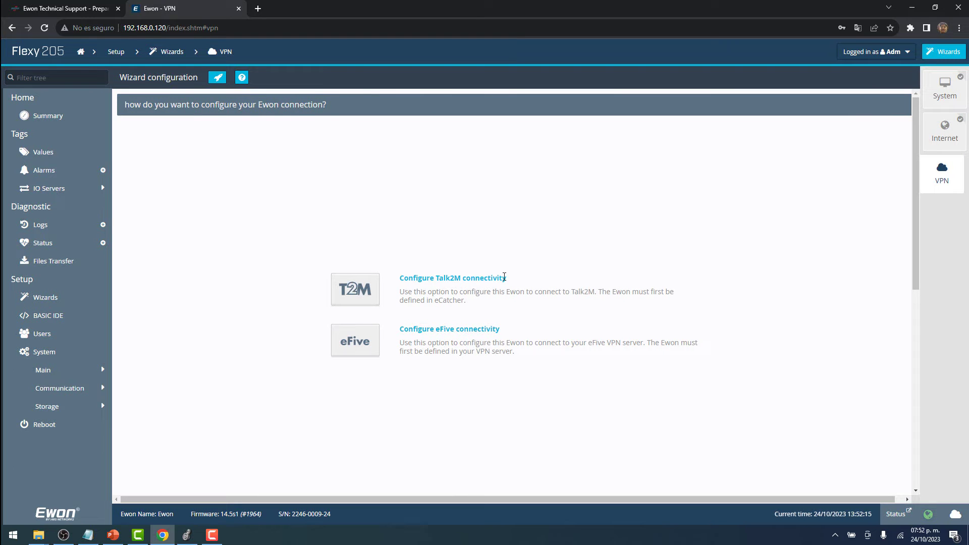
click(17, 535)
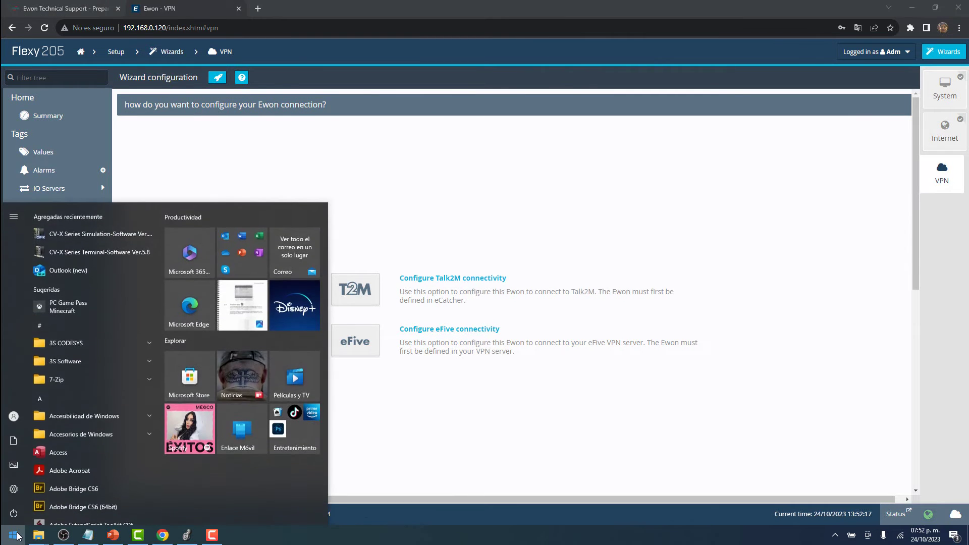
text(ecat)
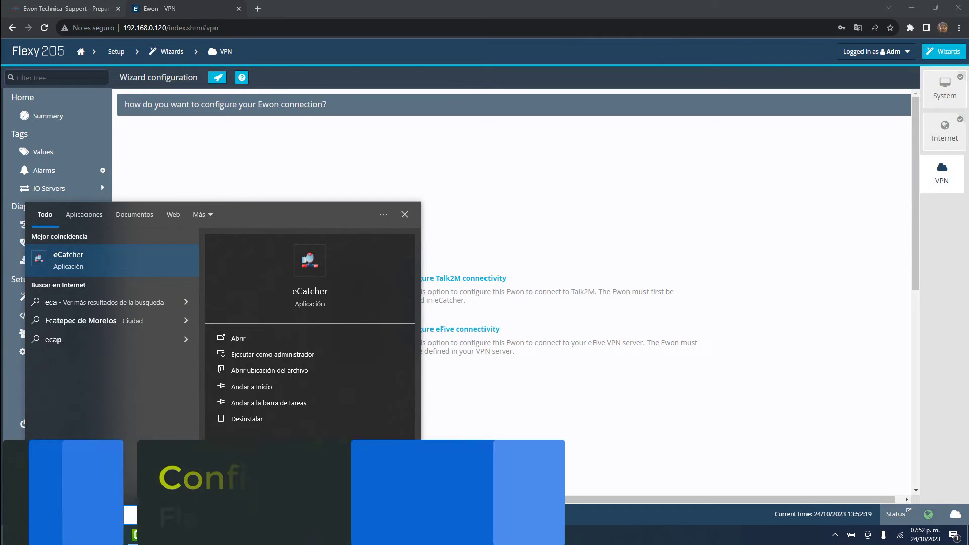
key(Return)
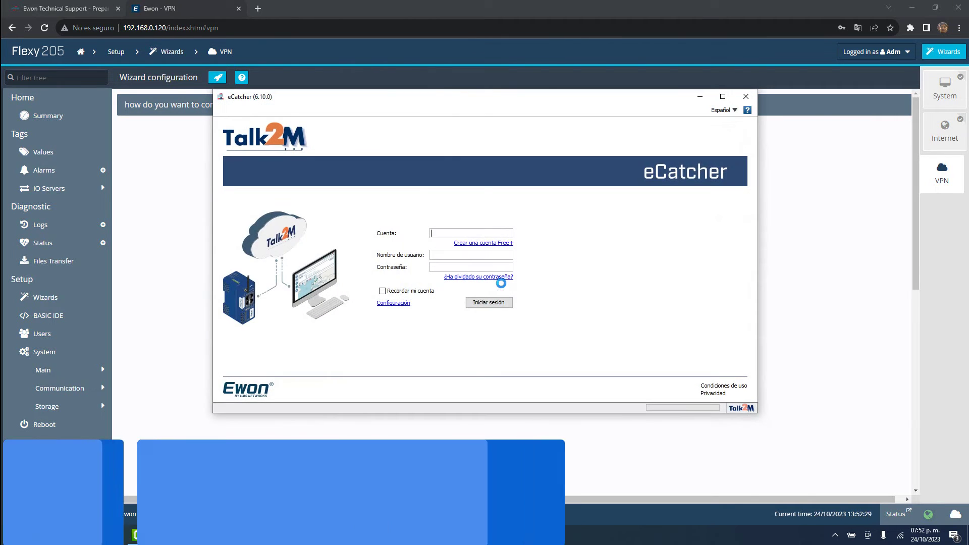
Cancel the Free+ account form and sign in to Talk2M with the account credentials.
click(513, 243)
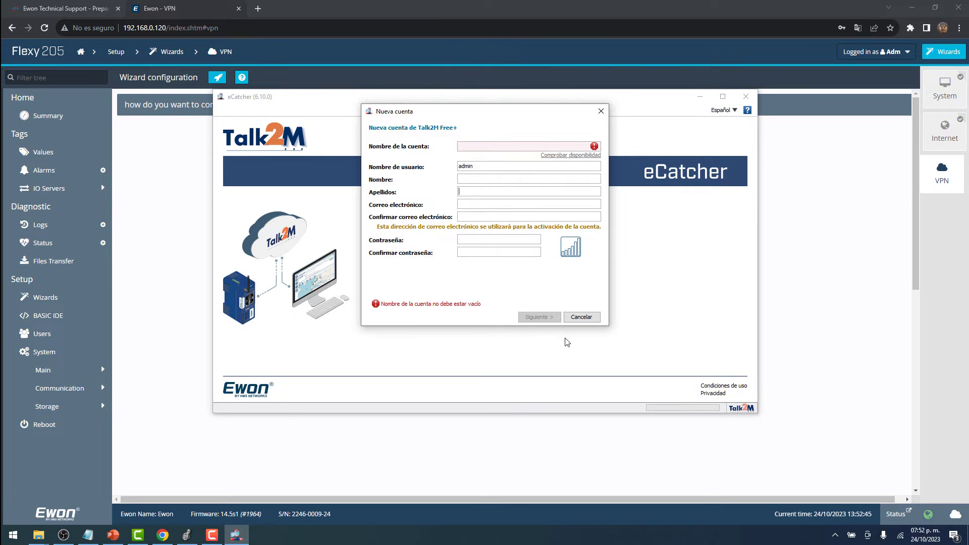
click(582, 316)
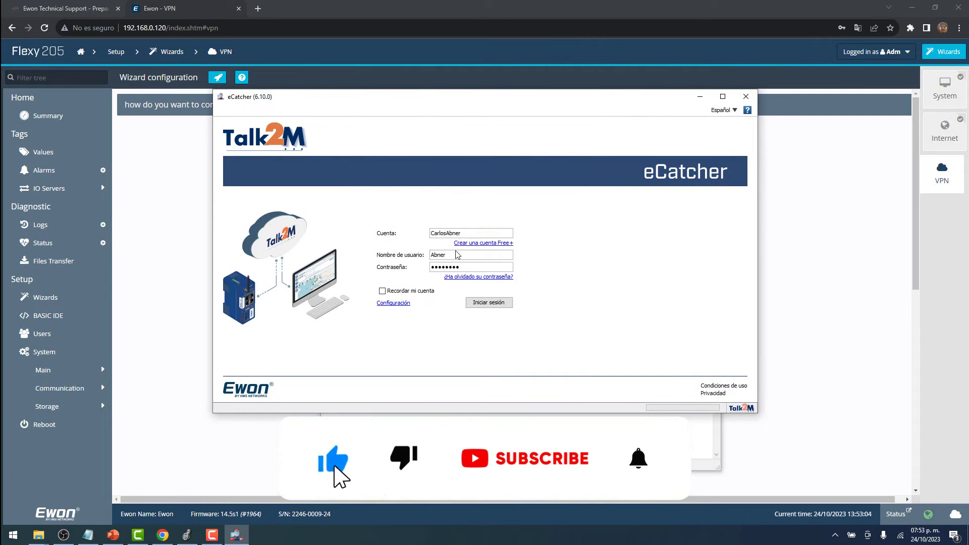
click(490, 308)
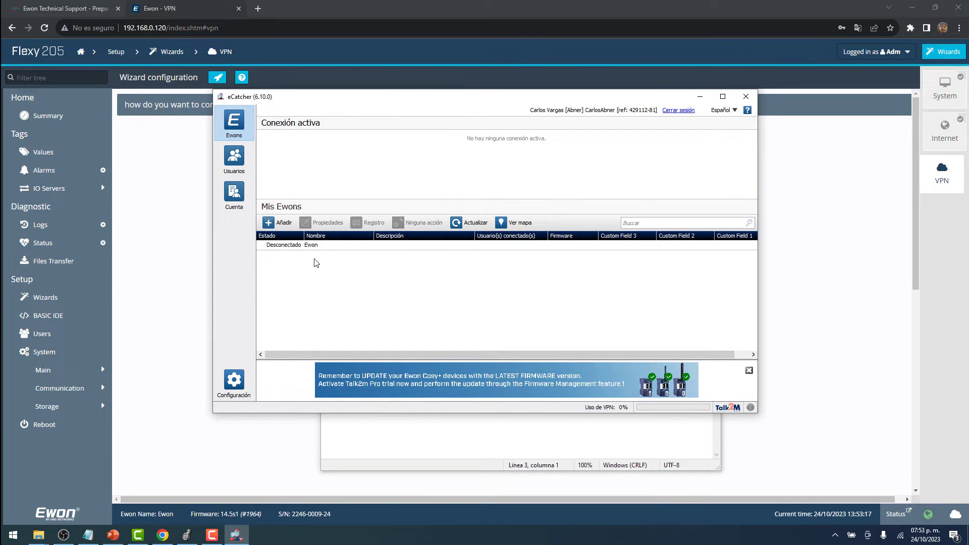
Add a new Ewon named 'Youtube' in eCatcher and copy its activation key.
click(281, 223)
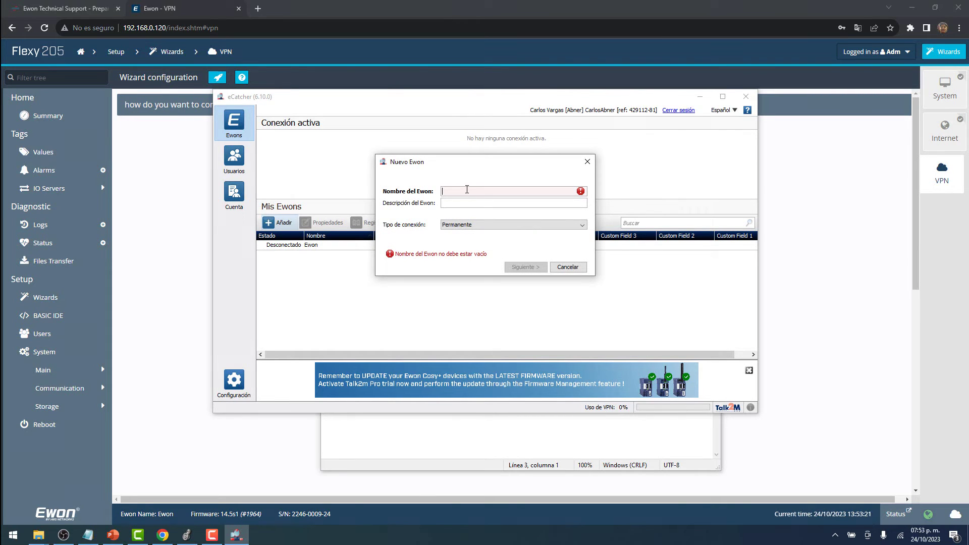
key(Caps_Lock)
text(Y)
key(Caps_Lock)
text(outube)
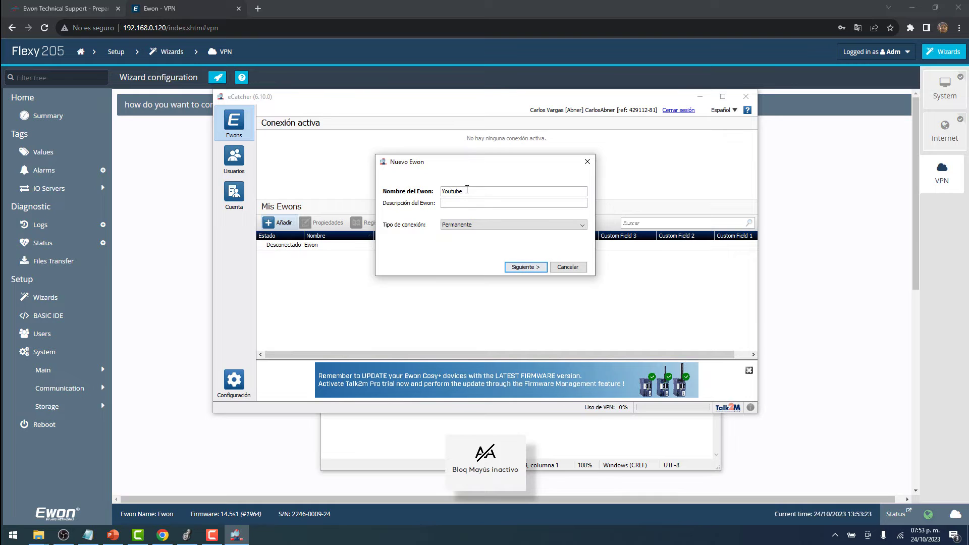
click(520, 269)
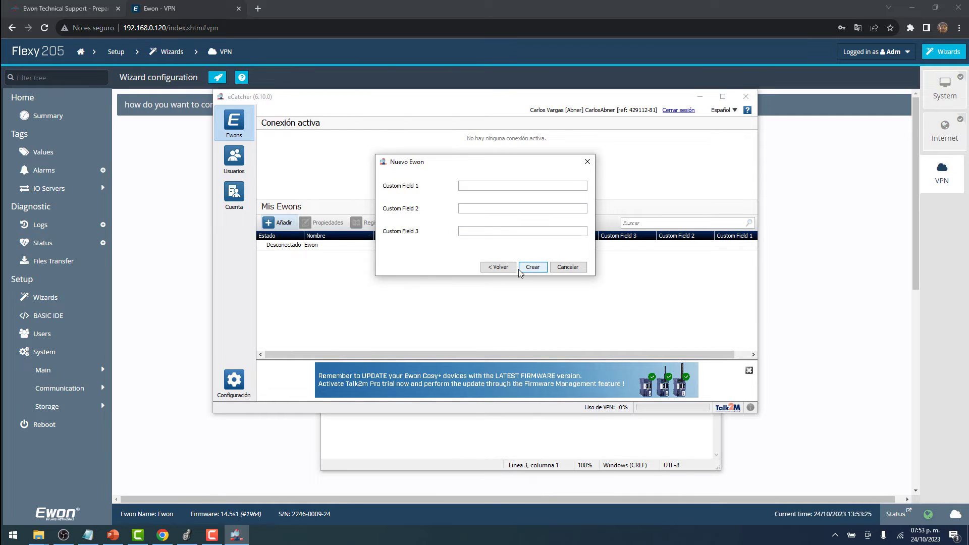
click(535, 268)
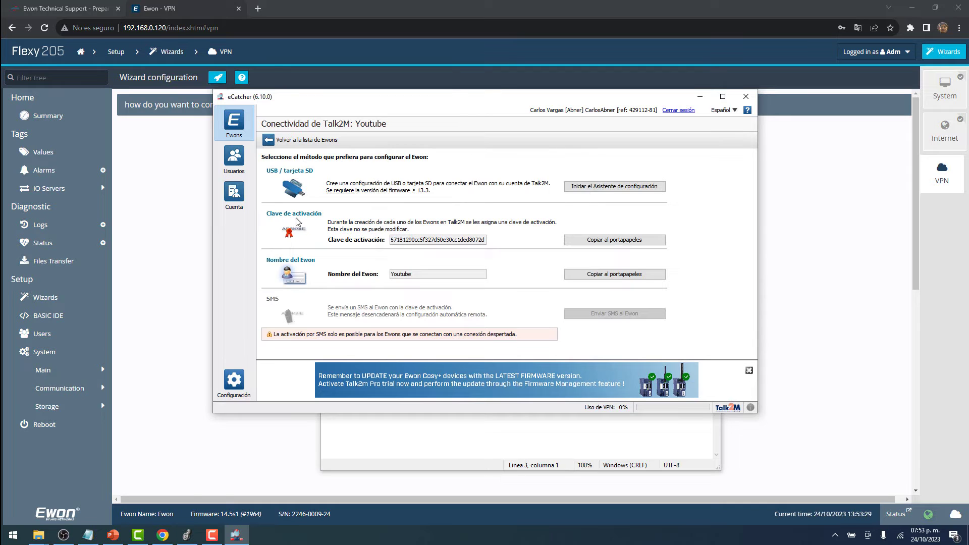
click(603, 241)
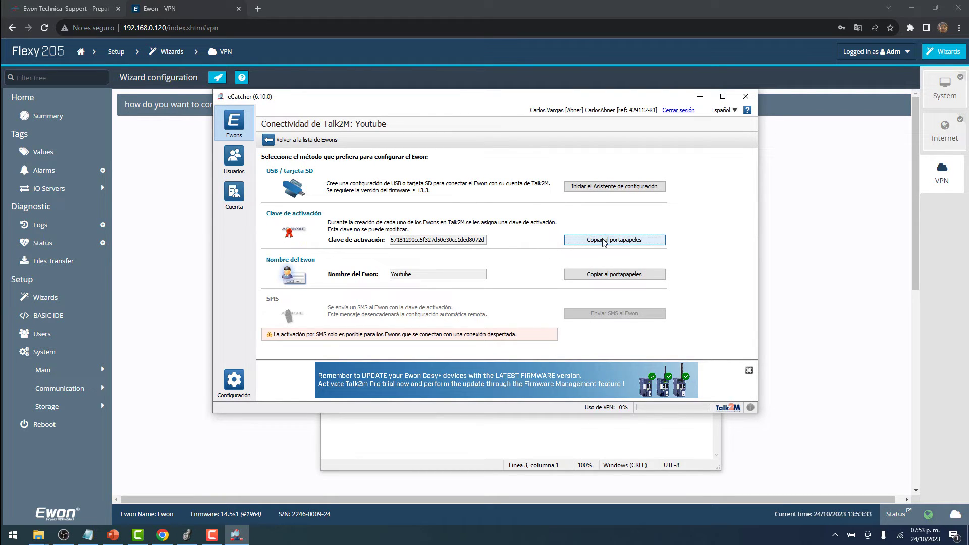
click(826, 257)
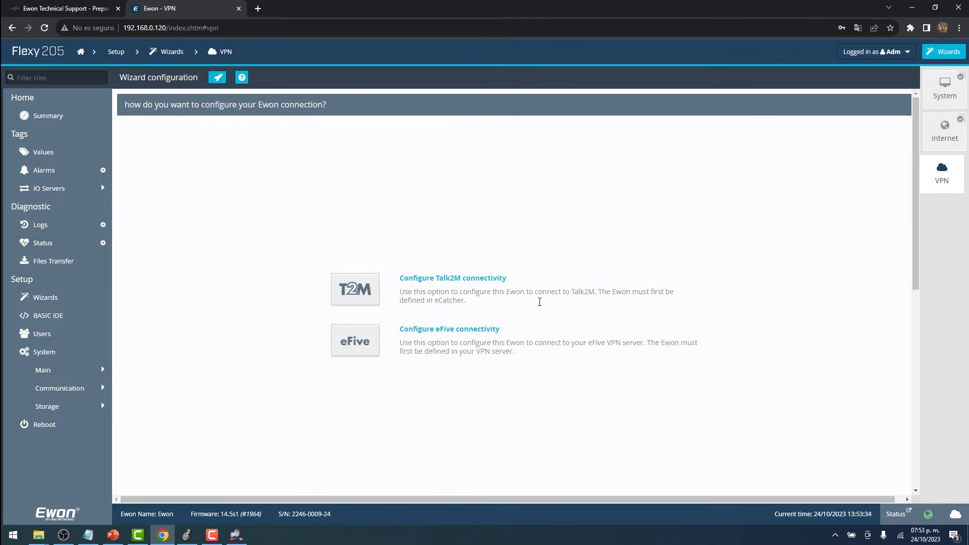
Choose Talk2M, paste the activation key, use no proxy, and finish after the test passes.
click(365, 297)
right_click(470, 285)
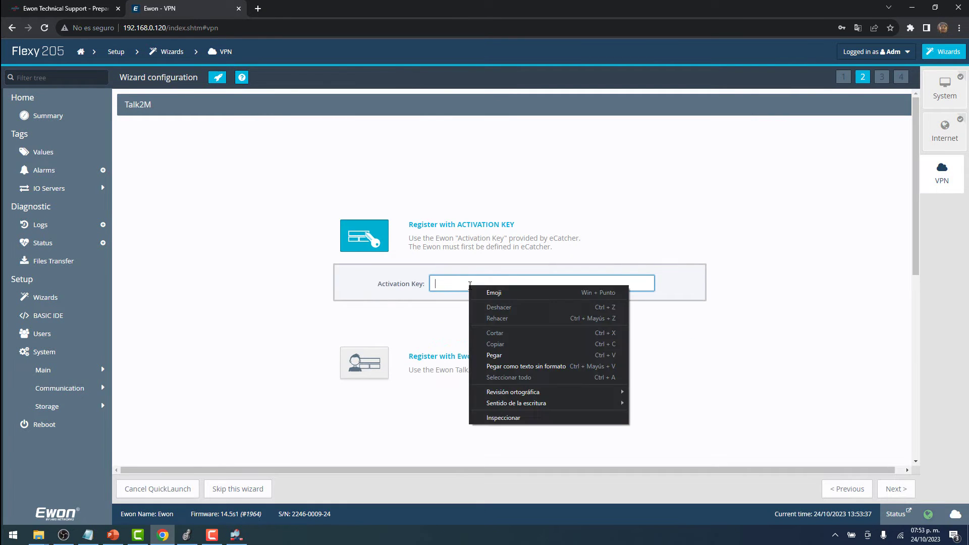
click(499, 355)
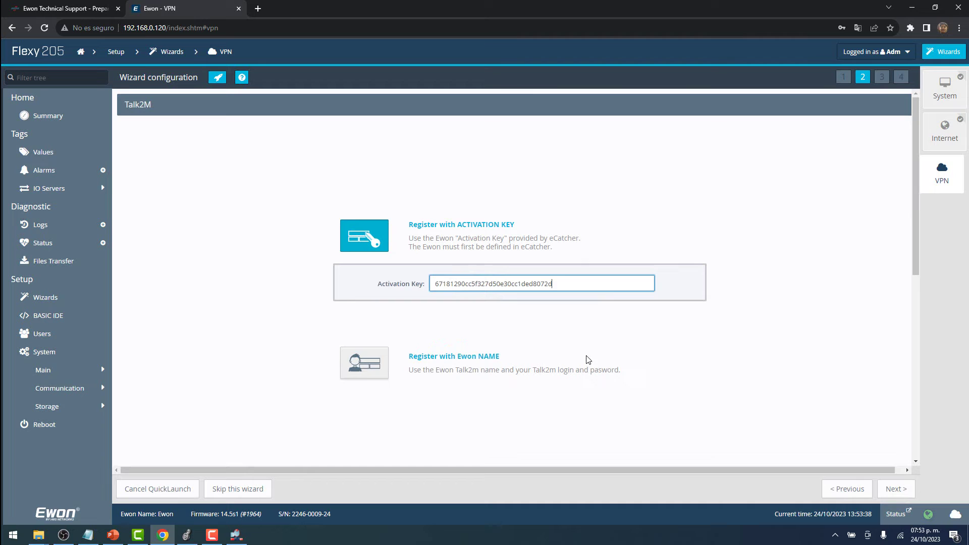
click(898, 490)
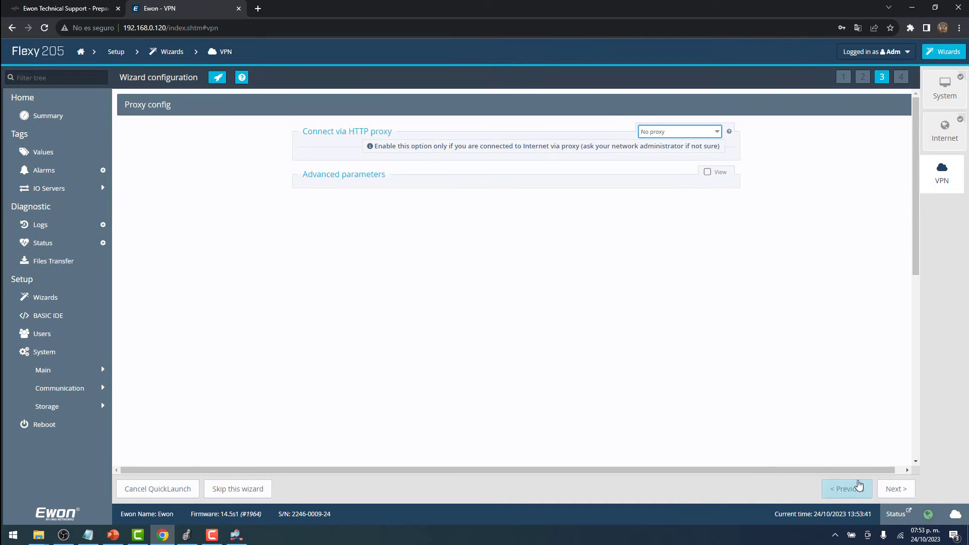
click(890, 489)
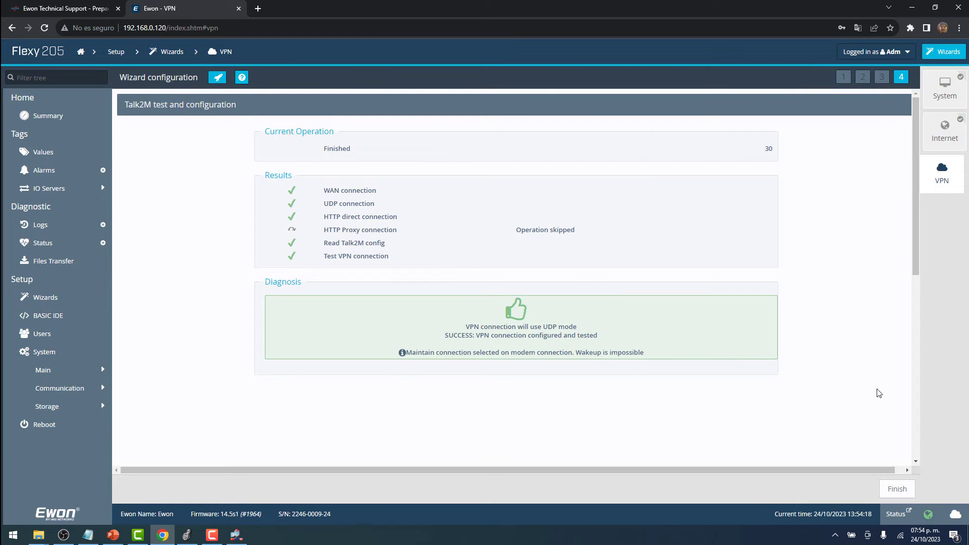
click(897, 489)
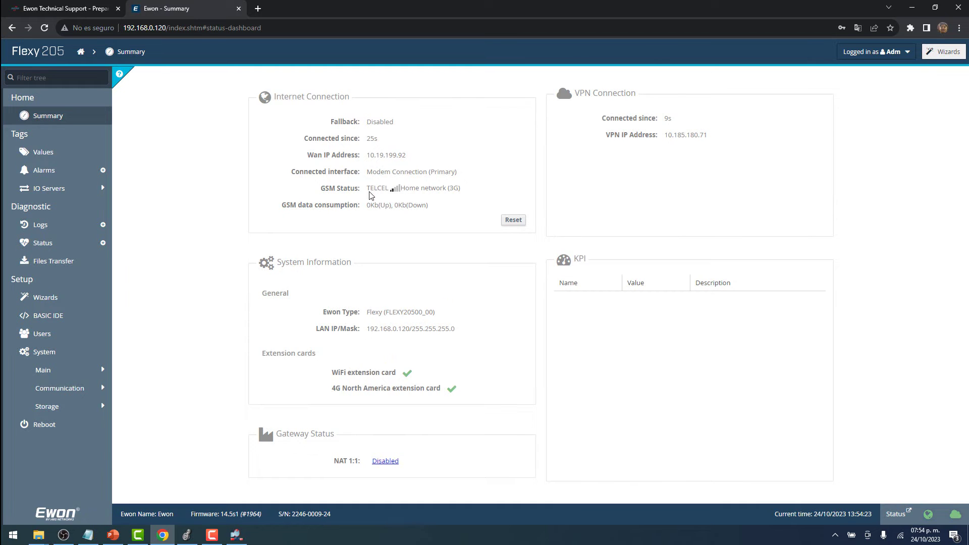
Show the device camera feed in OBS, then bring eCatcher's Youtube Ewon page back to front.
click(63, 535)
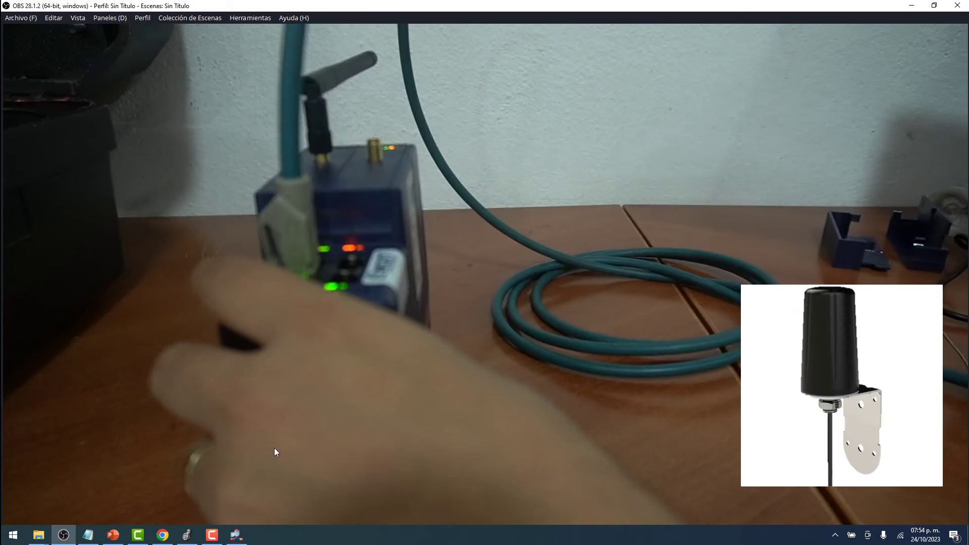
click(162, 538)
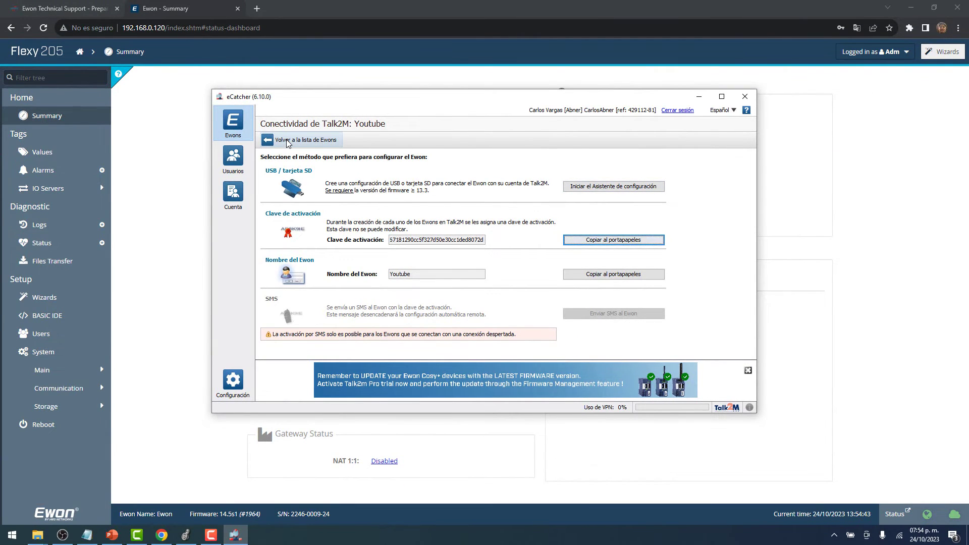
Connect to the Youtube Ewon from eCatcher's list and copy its VPN address 10.185.180.71.
click(251, 119)
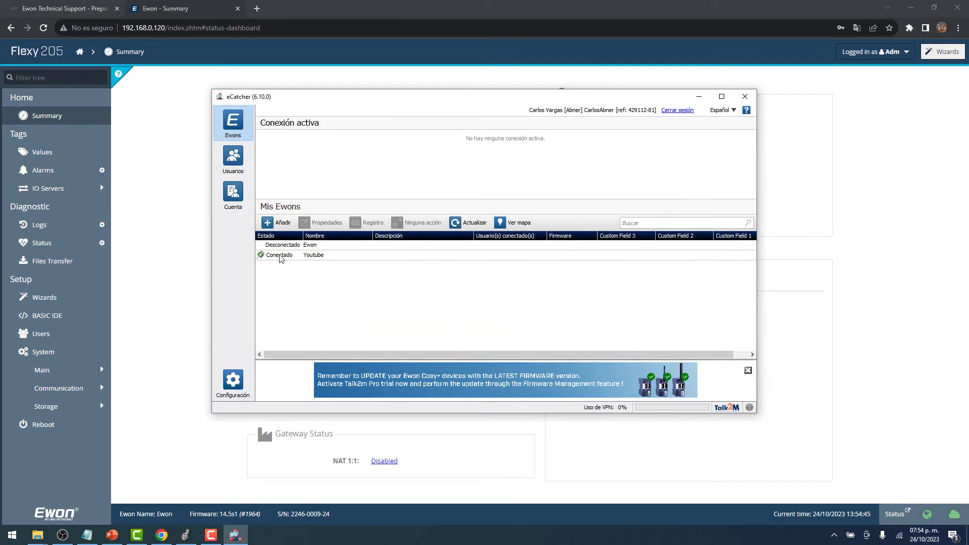
click(281, 255)
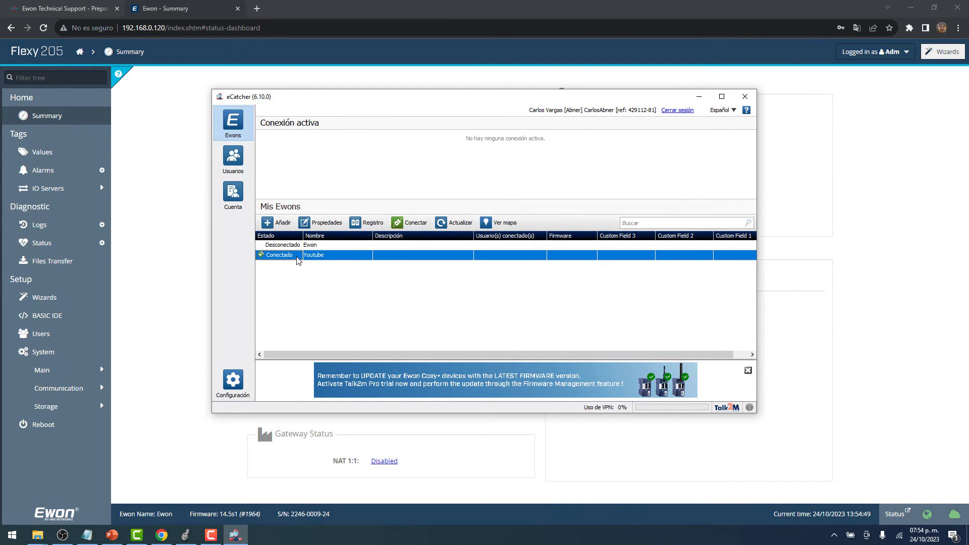
click(409, 226)
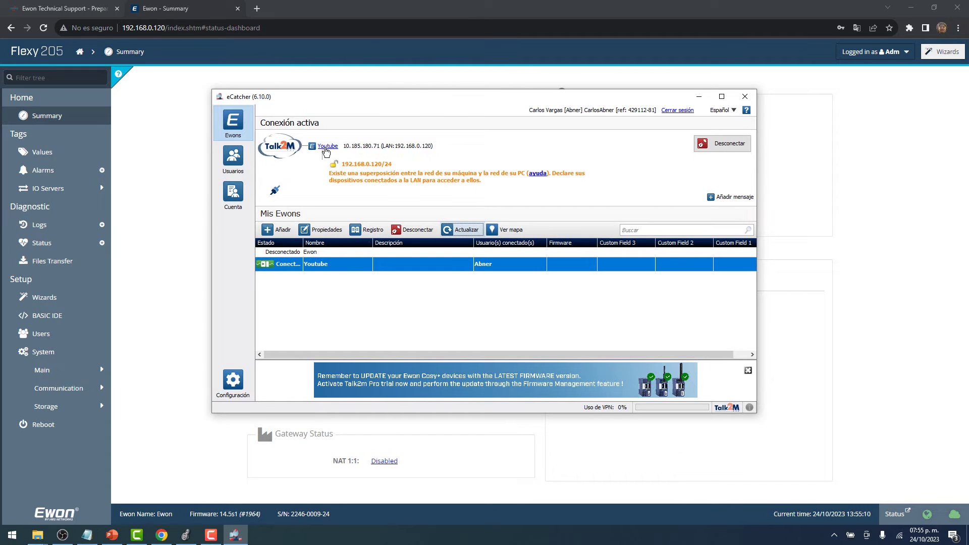
drag(345, 146, 389, 147)
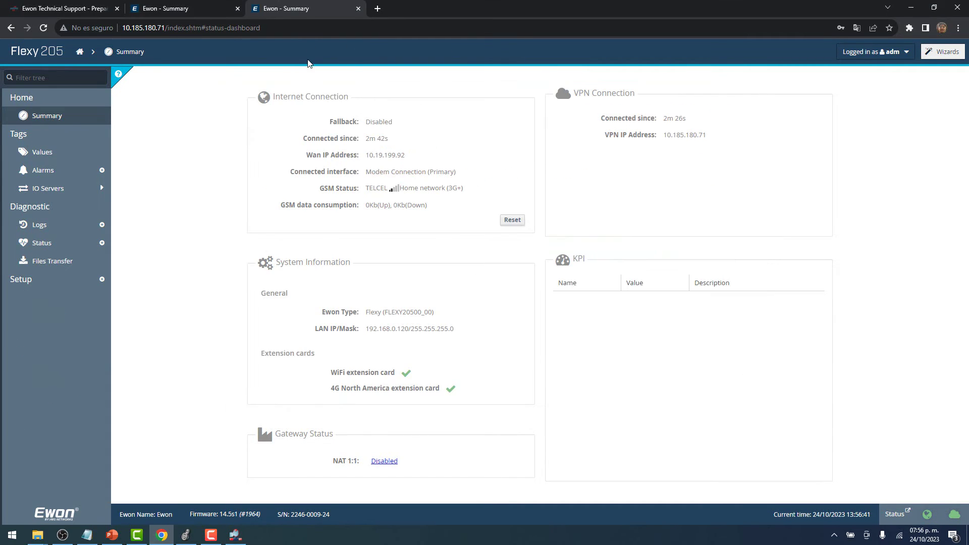
Compare the Summary pages at 192.168.0.120 and 10.185.180.71, then show the PLC camera view.
click(184, 7)
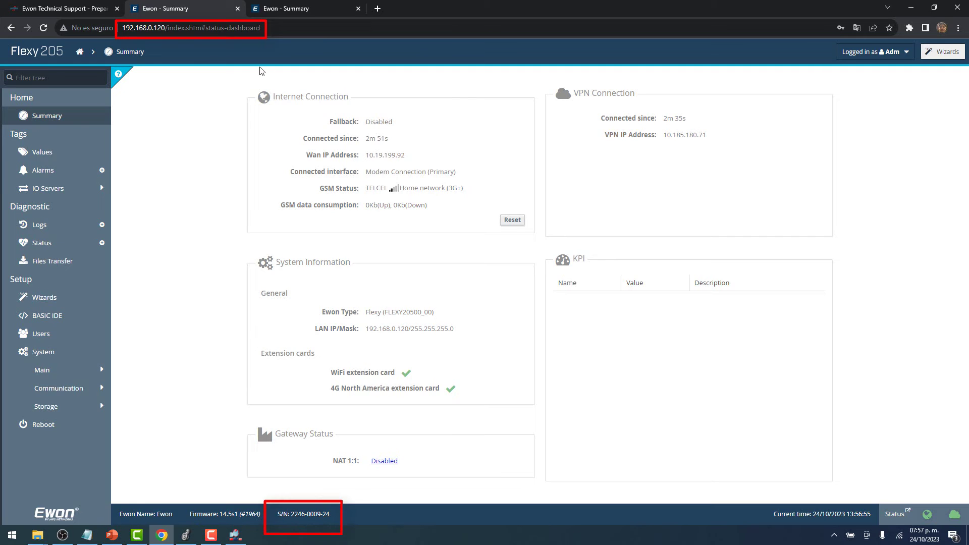
click(280, 6)
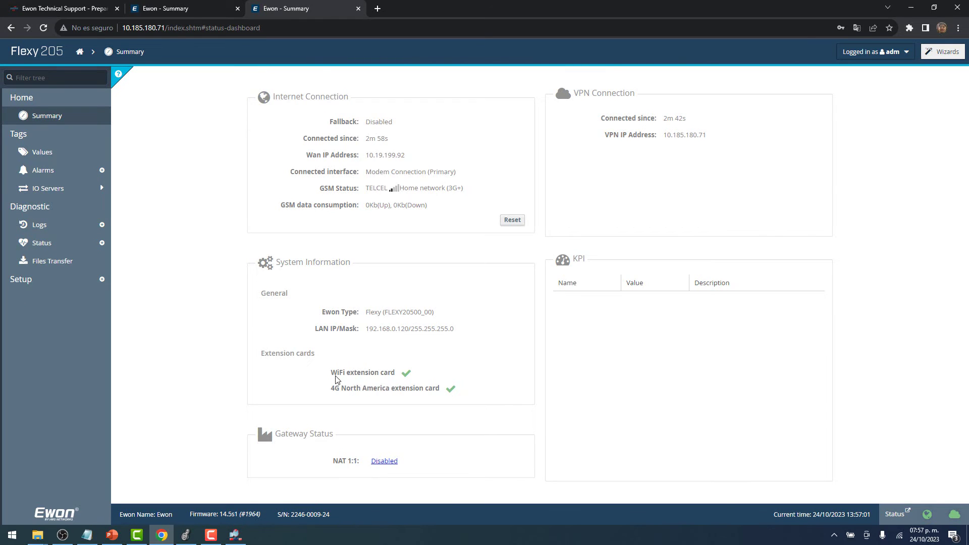
click(169, 6)
click(295, 7)
click(62, 536)
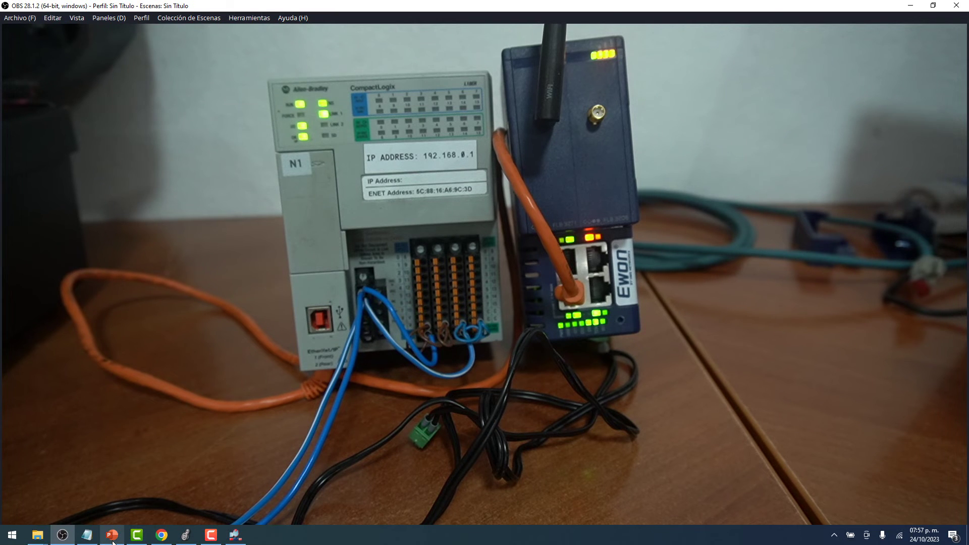
Open Network Connections with ncpa.cpl and check the Ethernet and Wi-Fi adapters.
key(super+r)
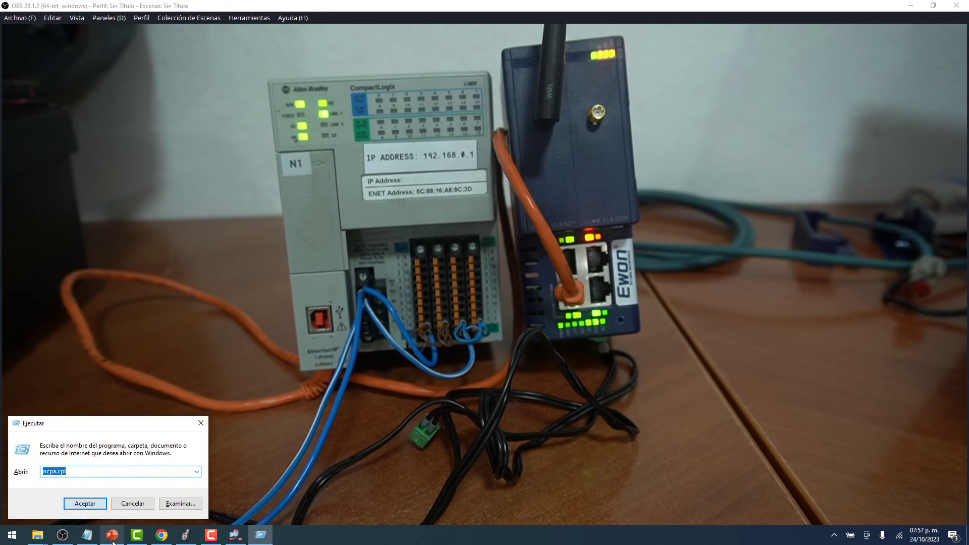
key(Escape)
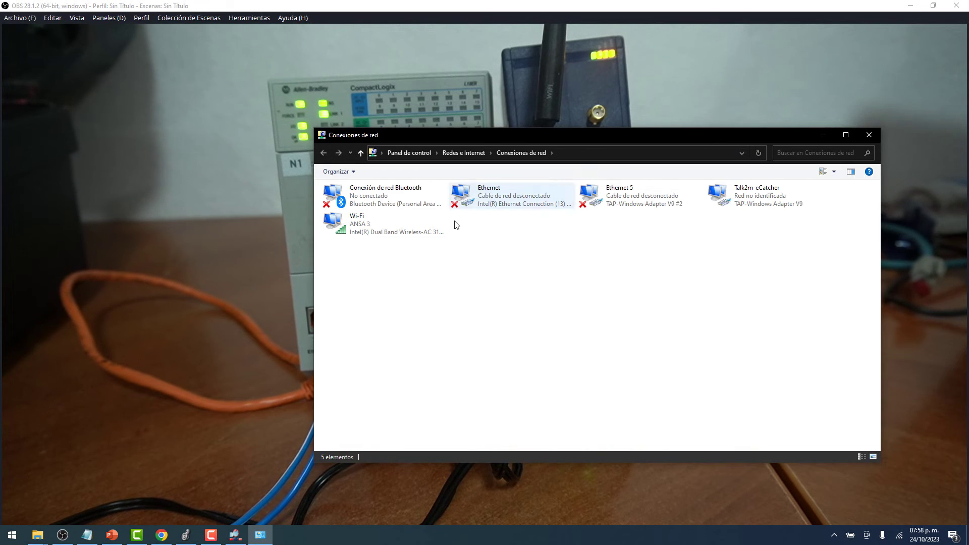
click(484, 196)
click(365, 228)
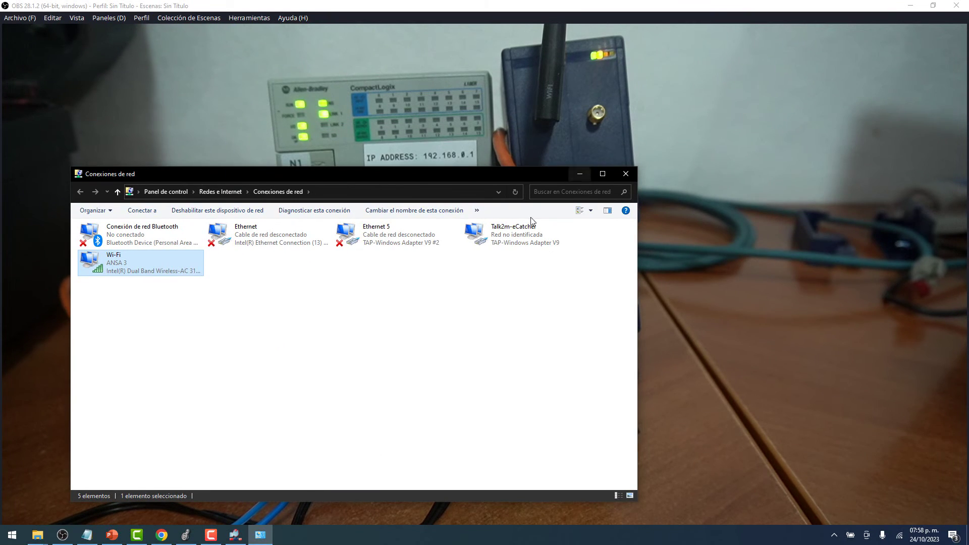
Open the Youtube Ewon's properties in eCatcher and go to its LAN and firewall settings.
click(235, 536)
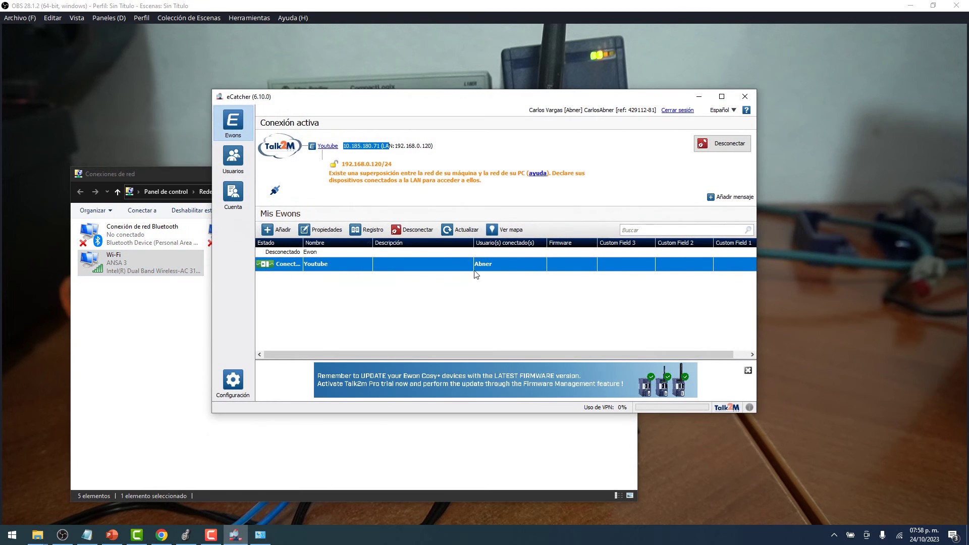
right_click(296, 269)
click(335, 309)
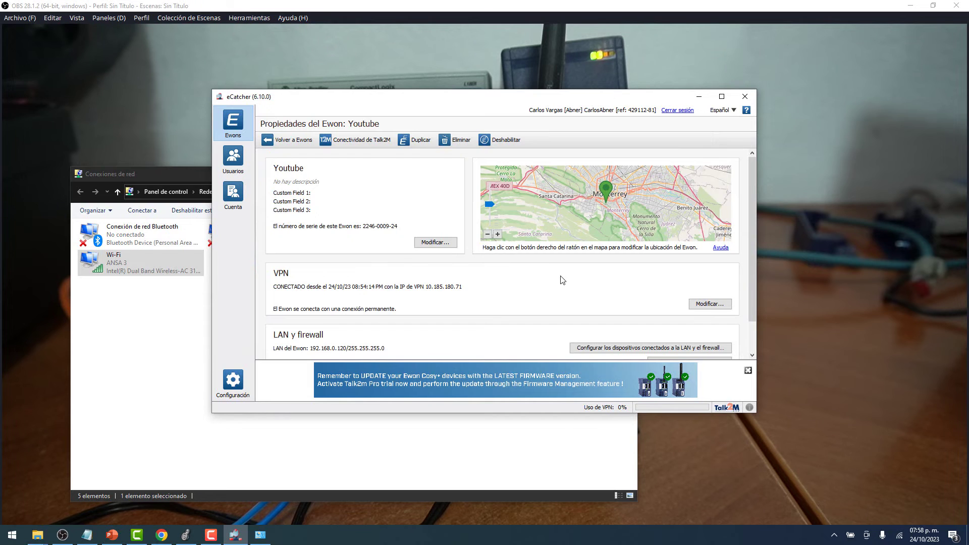
scroll(562, 280, down, 2)
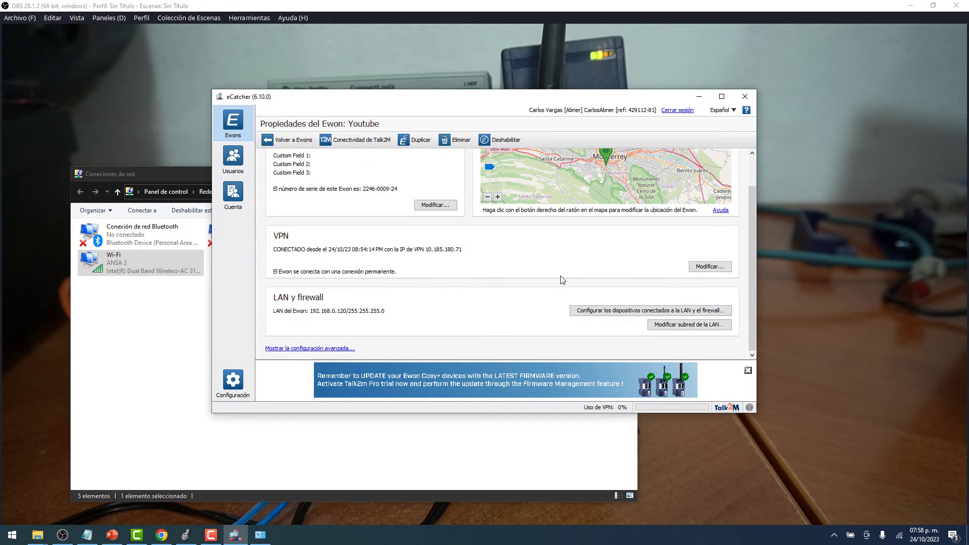
click(608, 311)
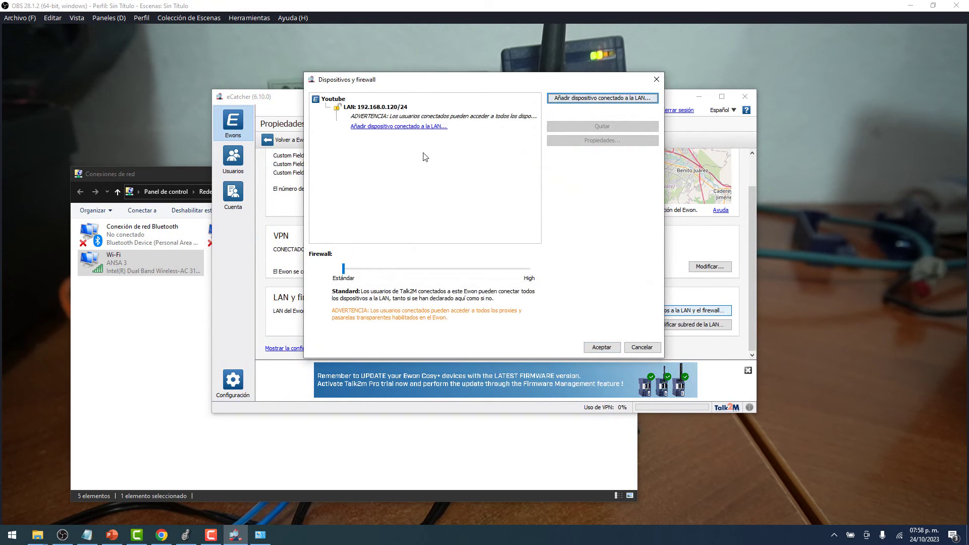
Add LAN device 'plc' at 192.168.0.1, raise the firewall to High, and save.
click(578, 101)
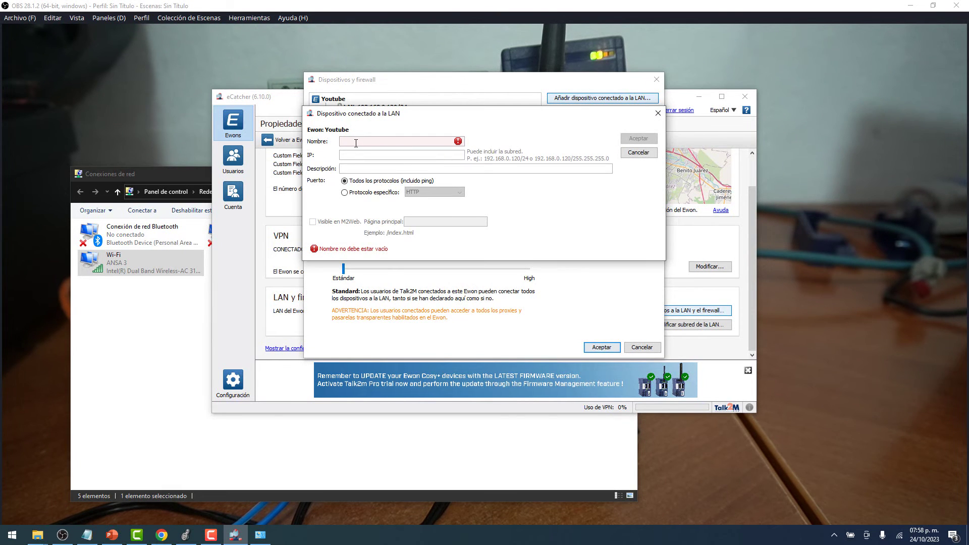
text(plc)
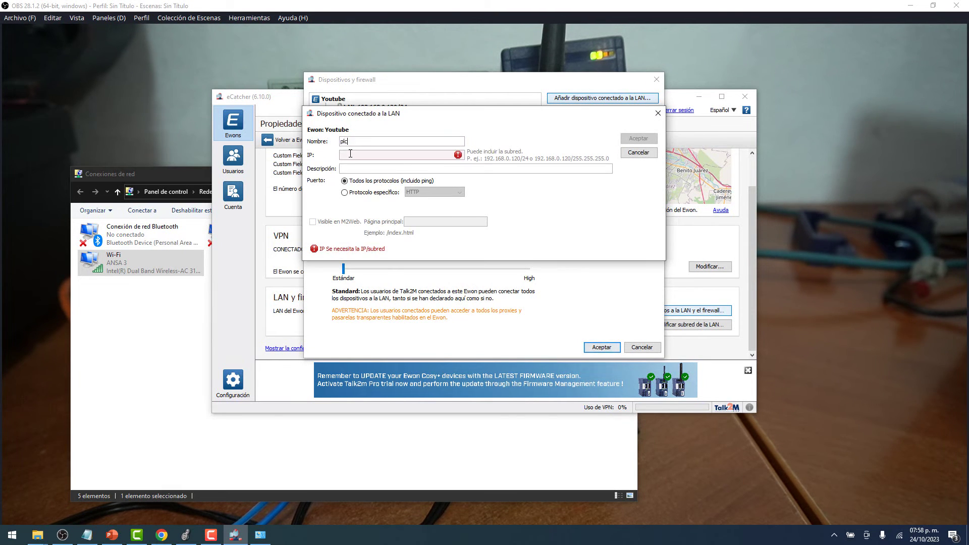
click(350, 153)
text(192.16)
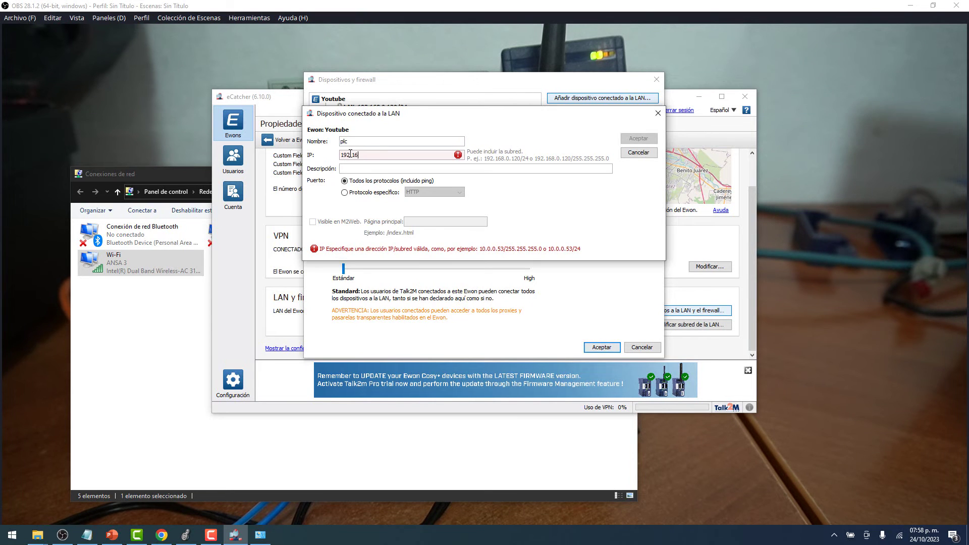
text(8.0.1)
click(638, 139)
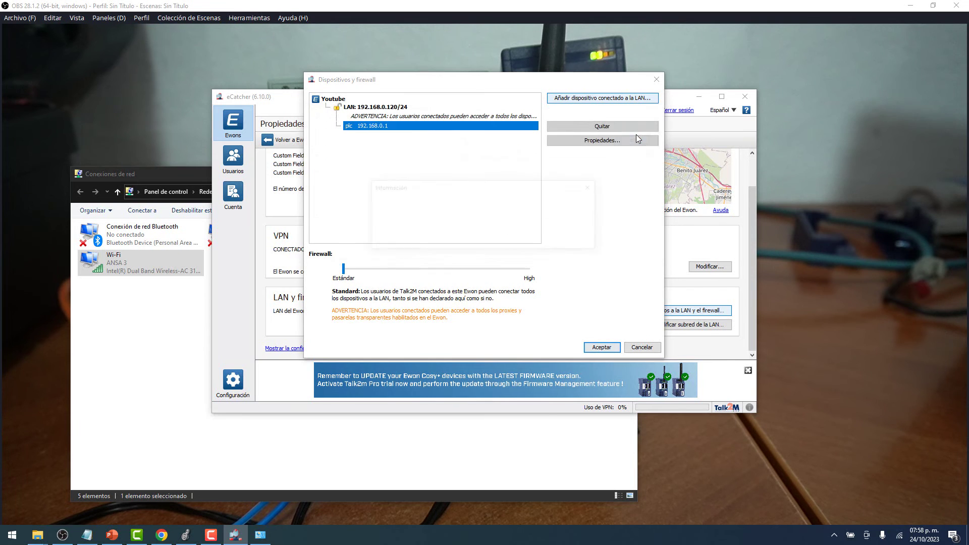
click(483, 244)
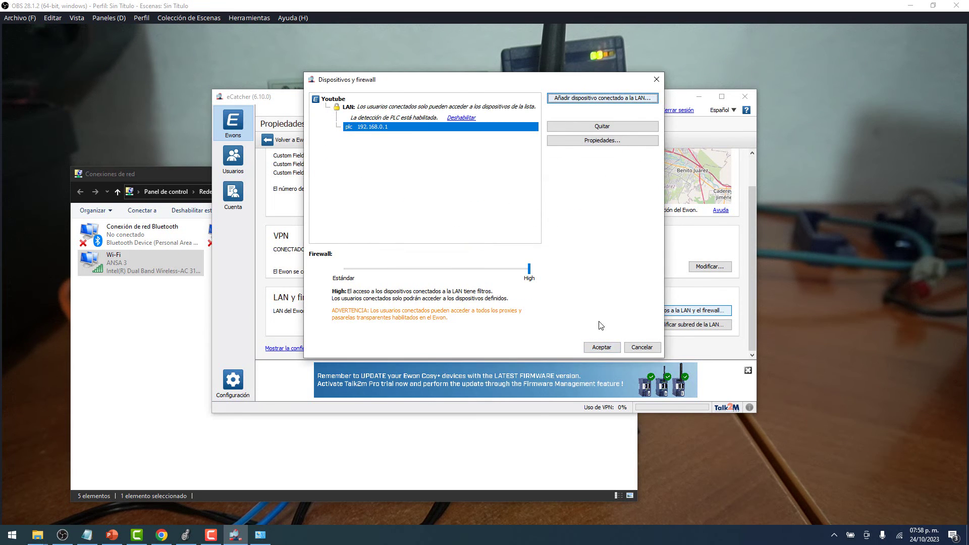
click(602, 347)
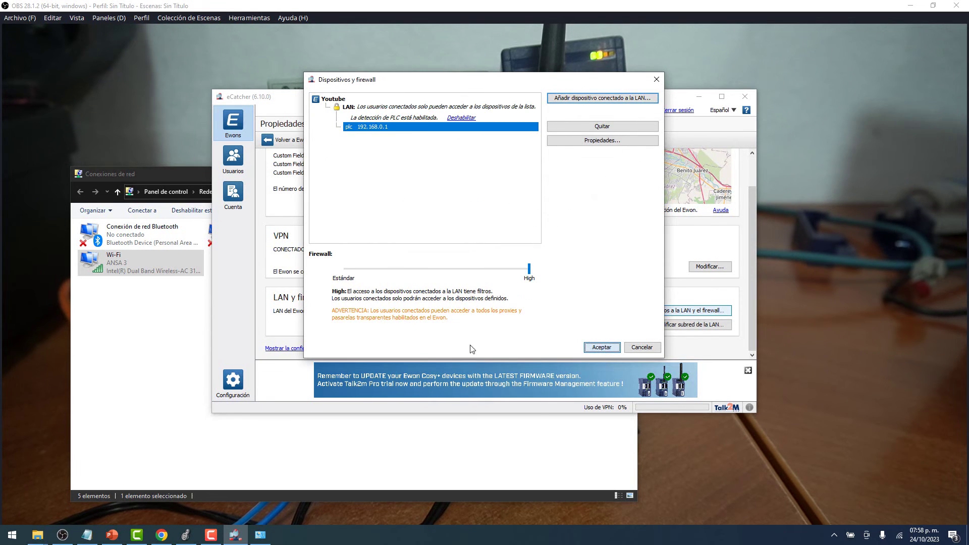
click(488, 285)
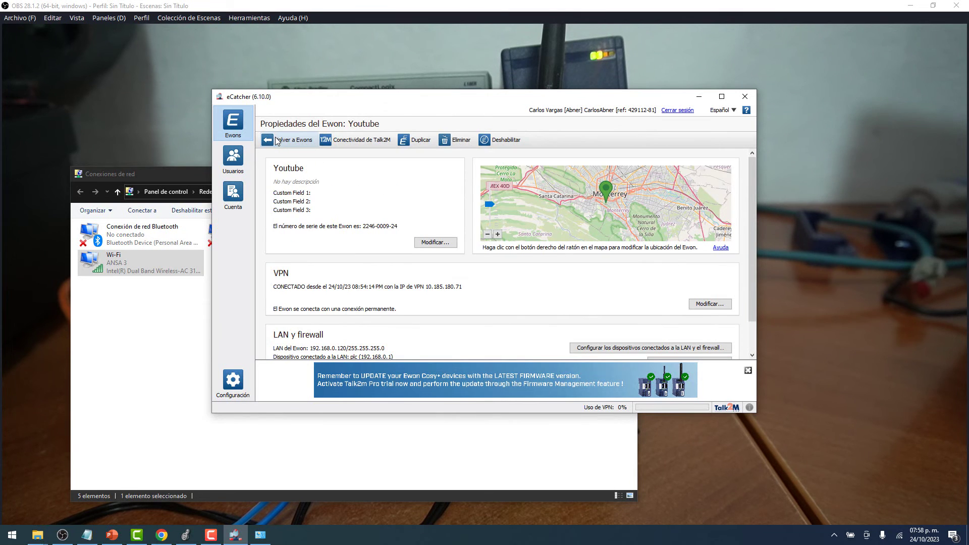
Disconnect and reconnect the Youtube Ewon so plc 192.168.0.1 is exposed, then switch to Logix Designer.
click(281, 141)
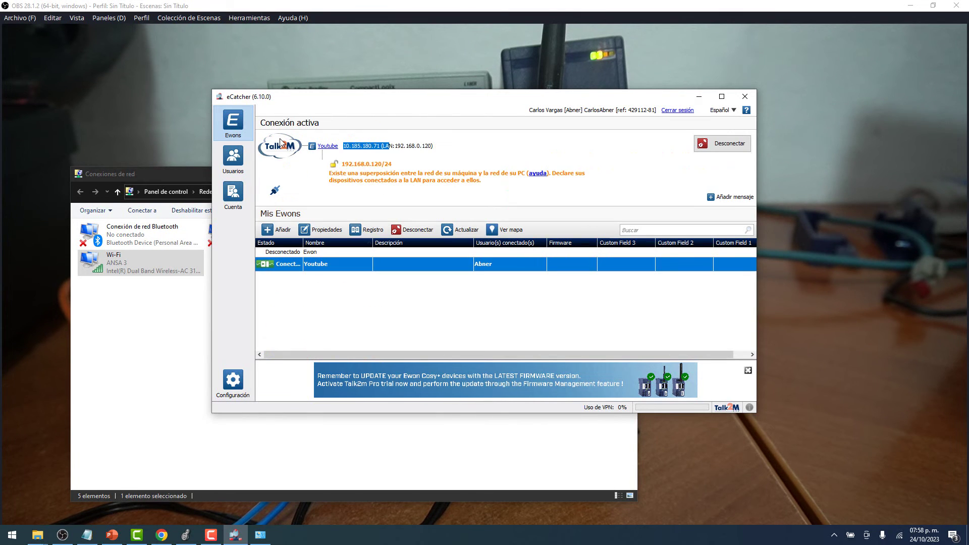
click(413, 229)
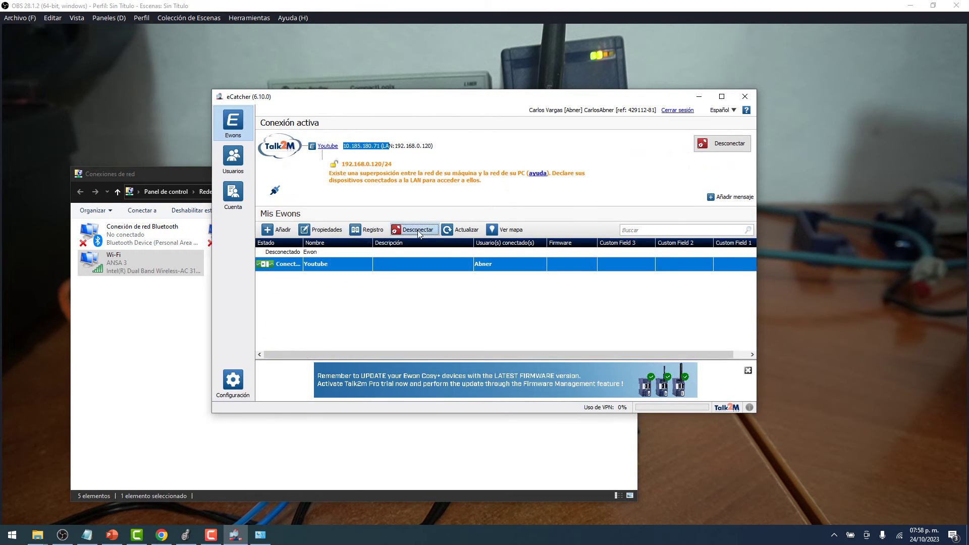
key(Return)
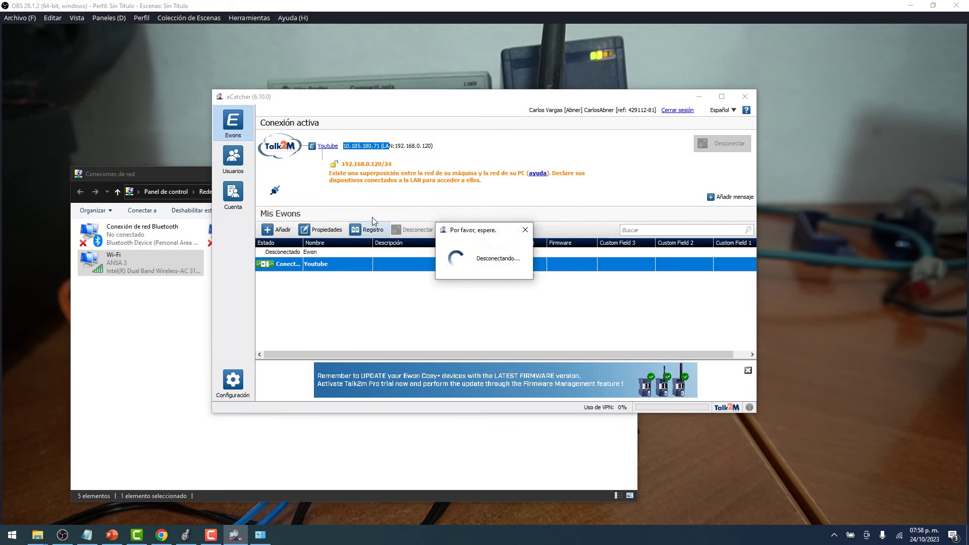
click(411, 231)
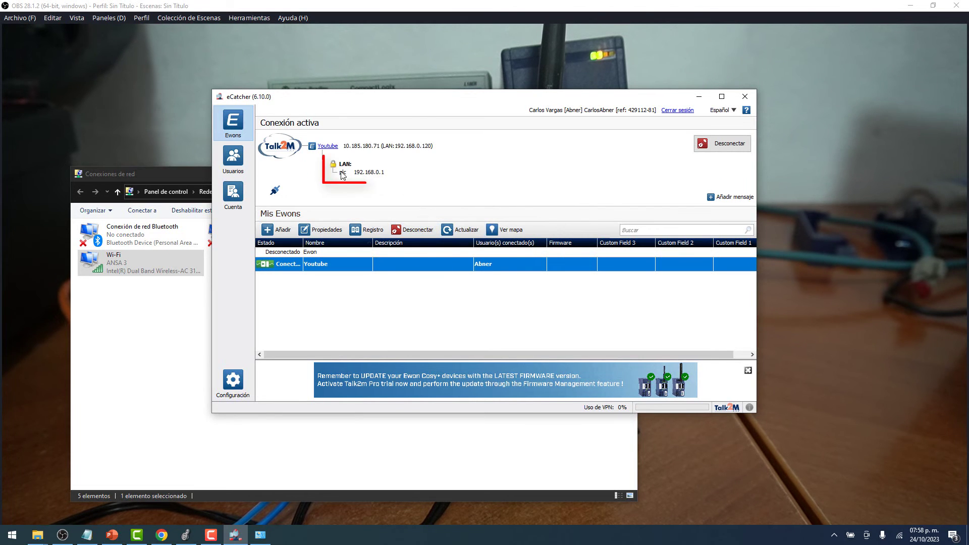
mouse_move(349, 168)
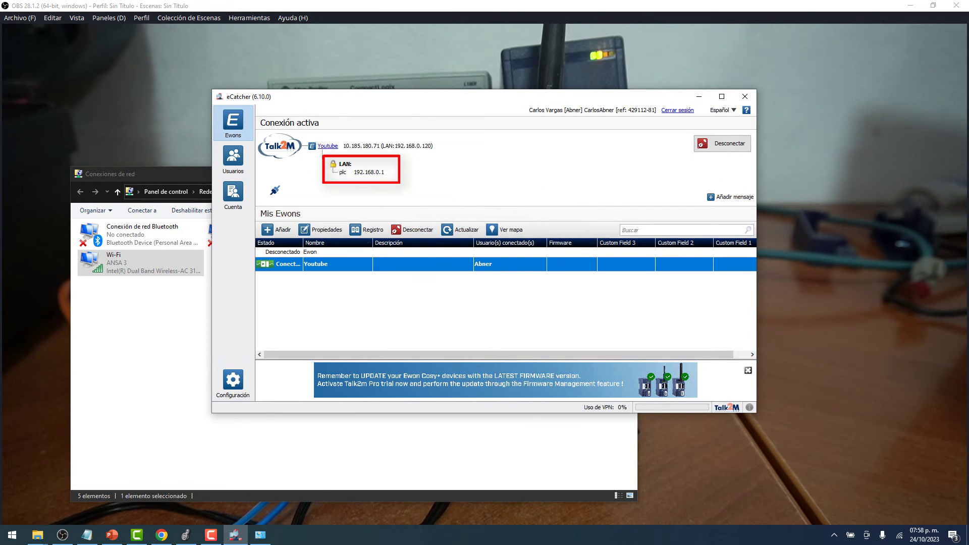
click(185, 535)
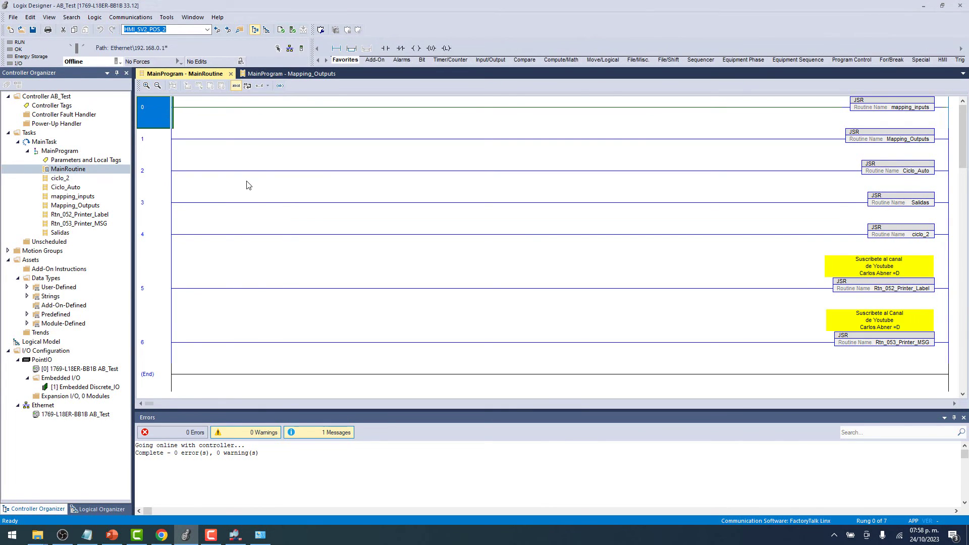
Use Who Active to go online with the 1769-L18ER controller at 192.168.0.1.
click(120, 62)
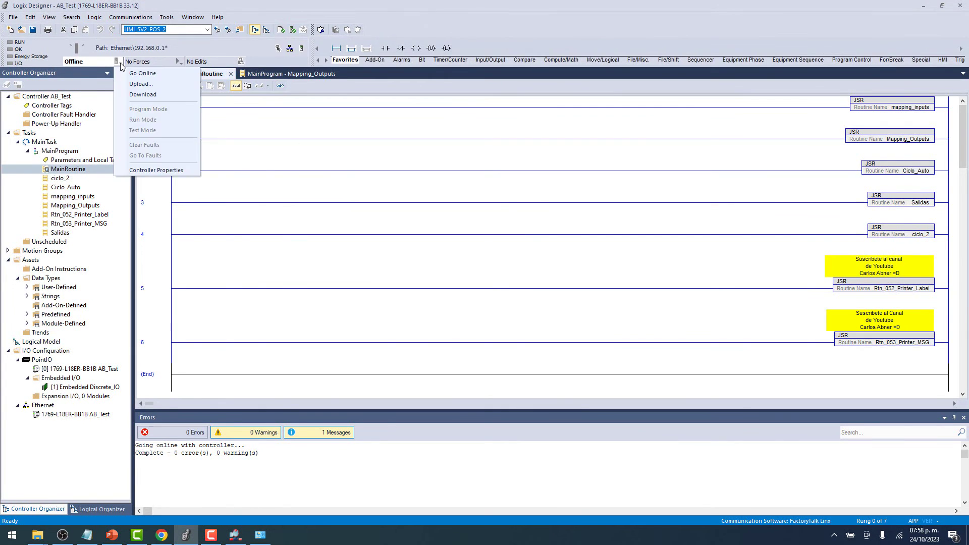
click(131, 17)
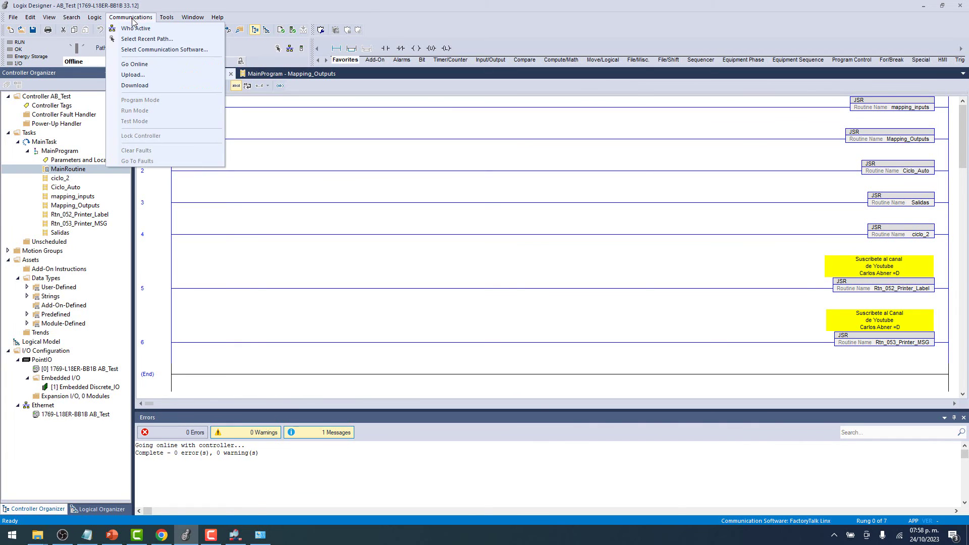
click(137, 26)
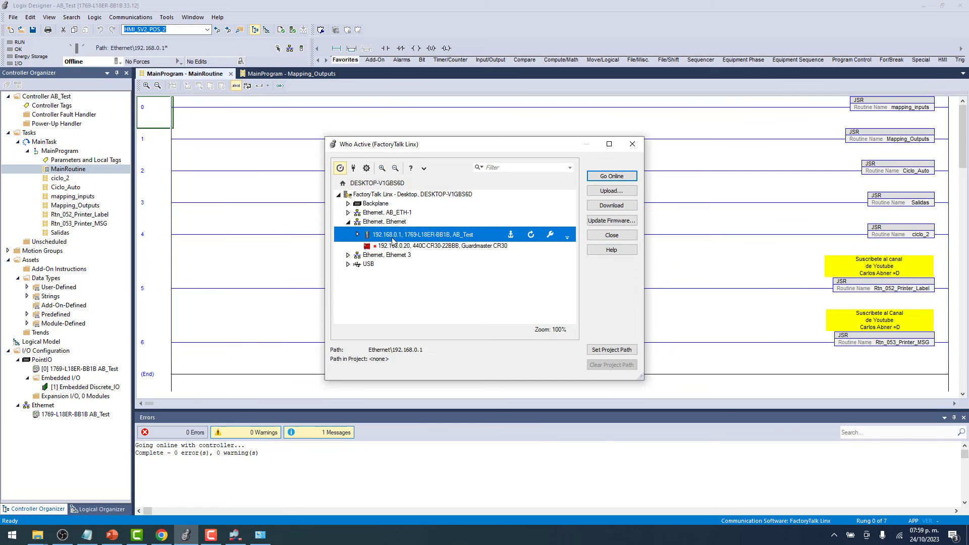
click(614, 179)
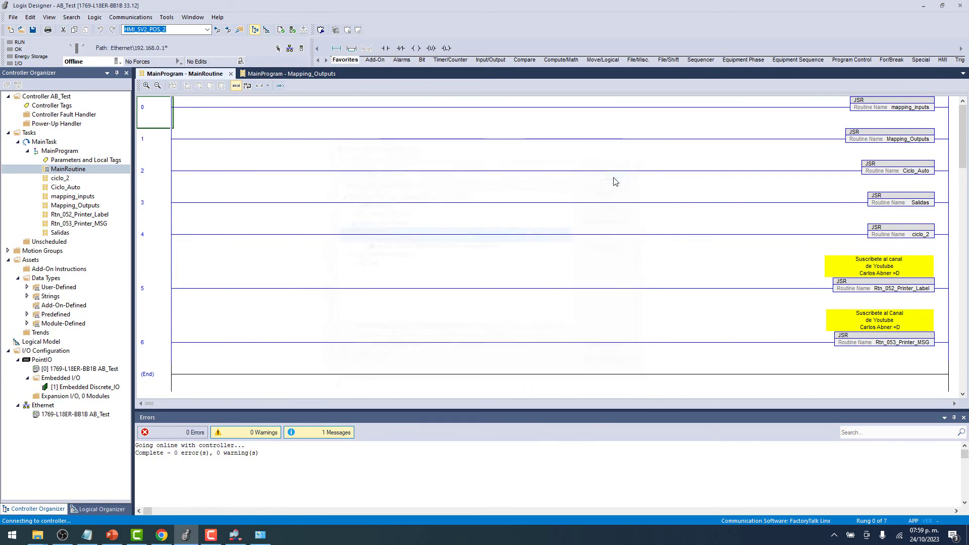
Check in Network Connections that Ethernet is disconnected and Wi-Fi is in use.
click(269, 538)
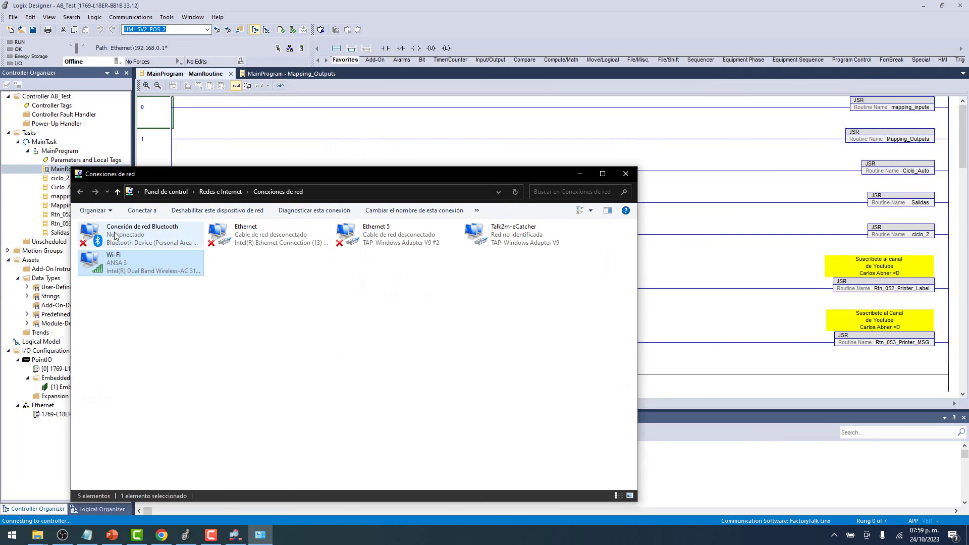
click(275, 235)
click(151, 265)
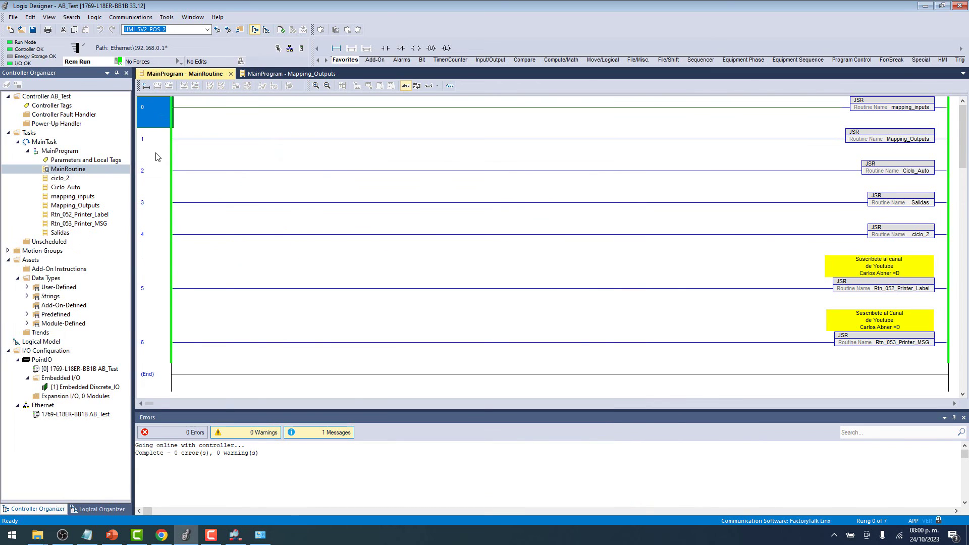
Open the Mapping_Outputs routine and snap Logix Designer left beside the PLC camera view.
click(158, 156)
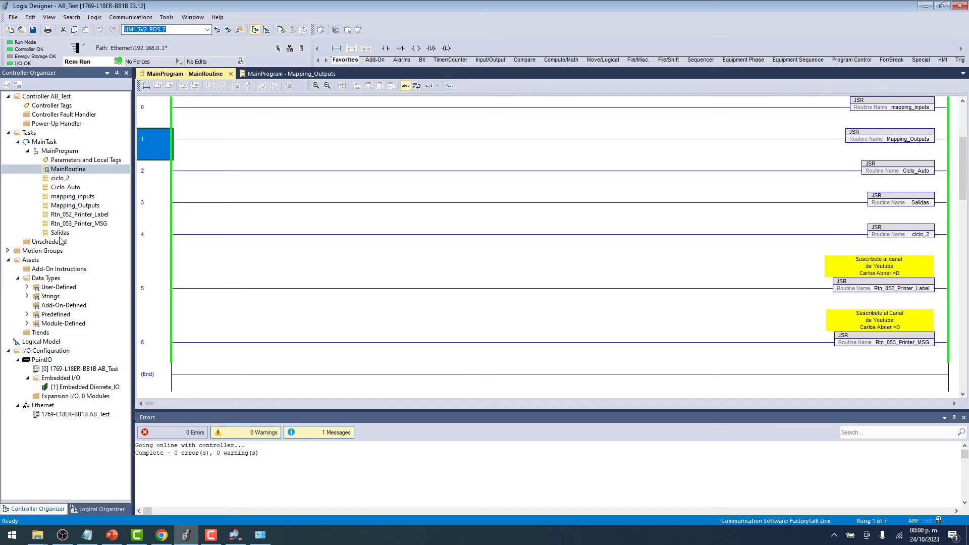
double_click(83, 207)
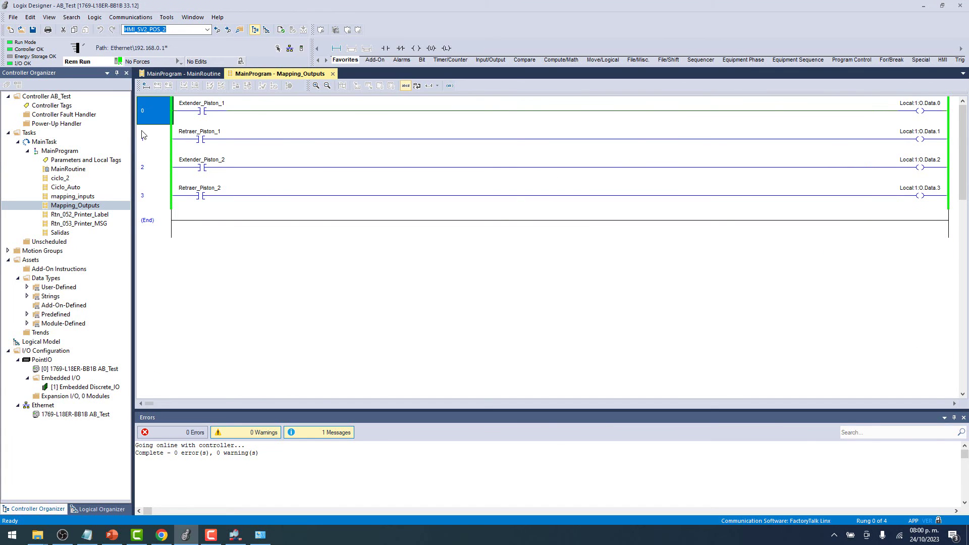
key(super+Left)
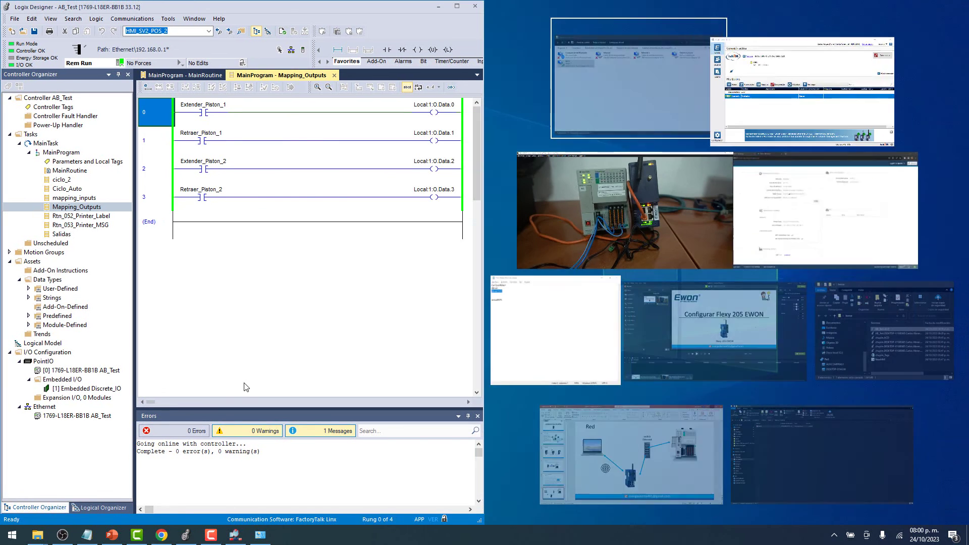
click(647, 214)
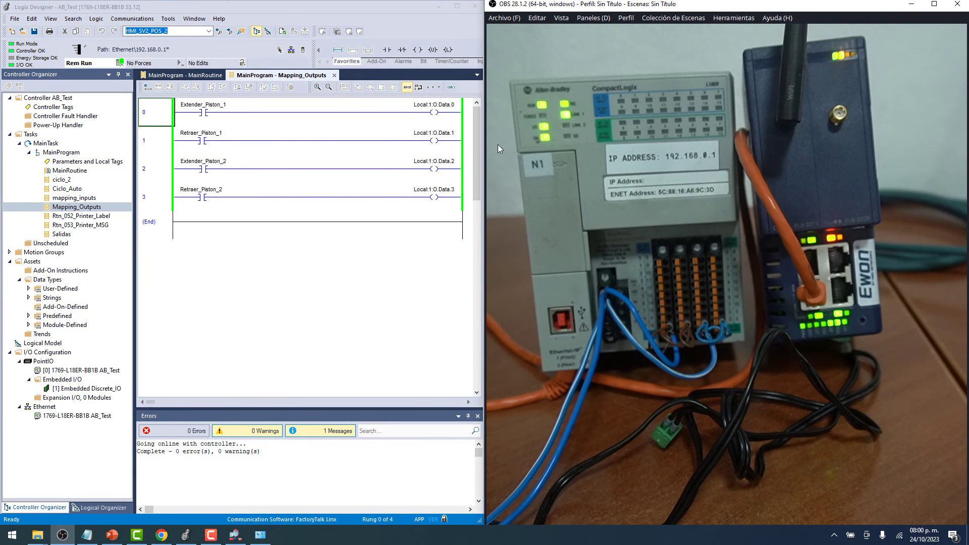
Add a parallel branch around Extender_Piston_1 on rung 0 and finalize all edits.
click(161, 126)
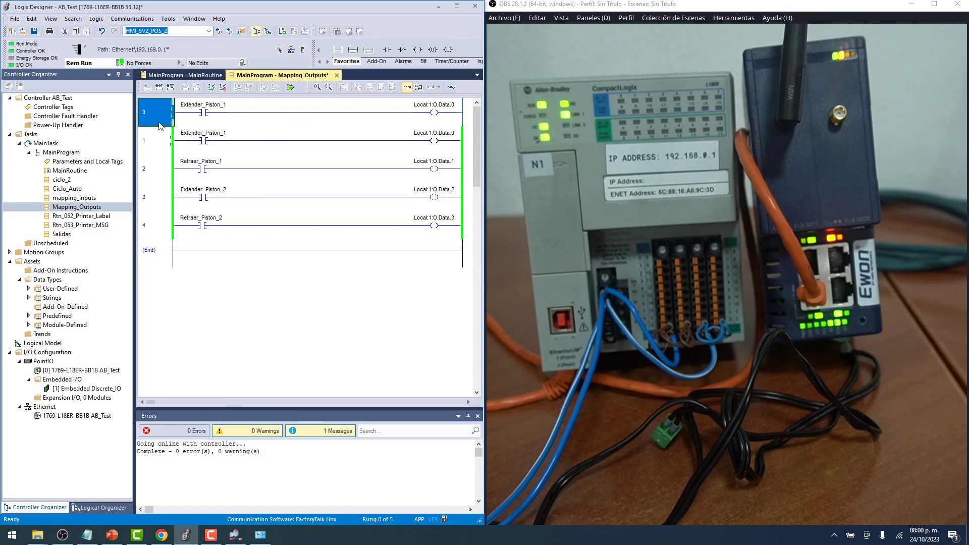
key(alt+b)
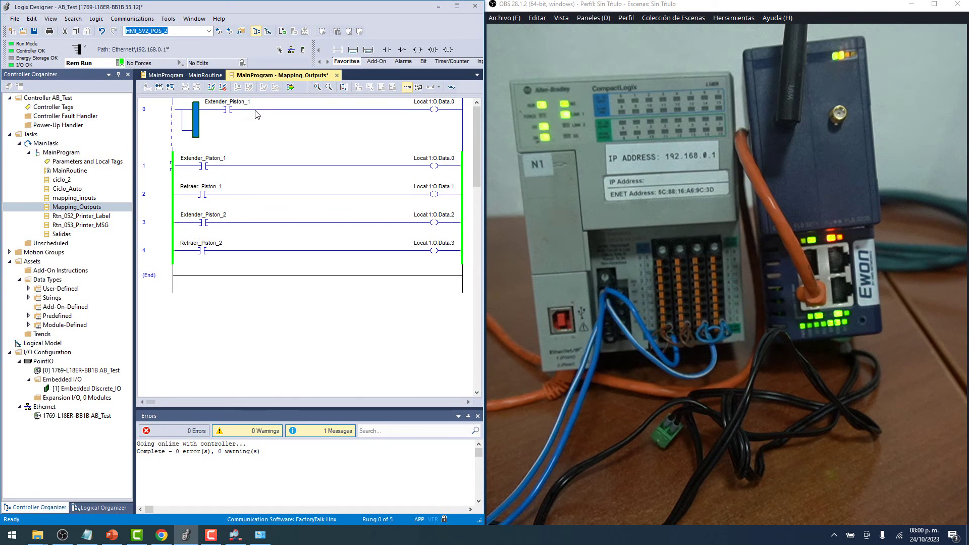
drag(196, 124, 246, 121)
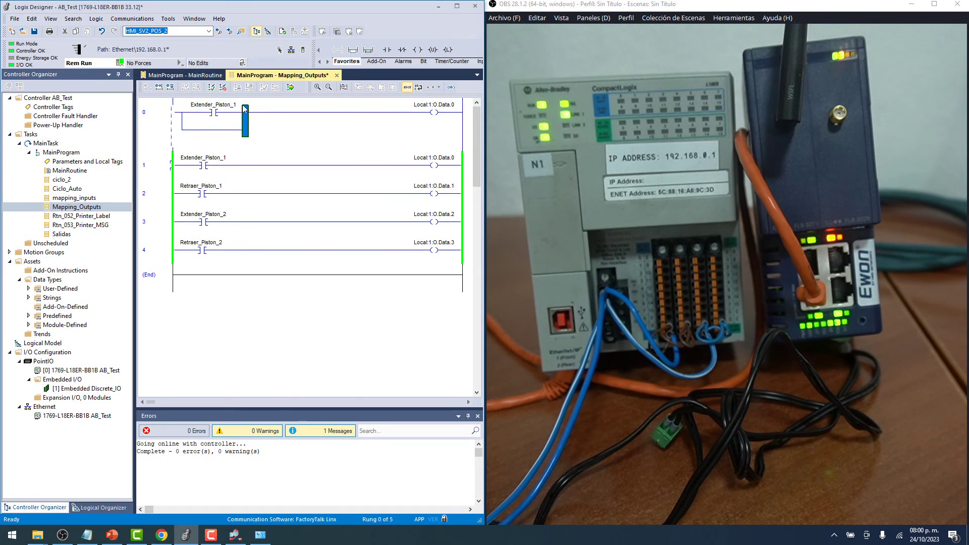
click(291, 86)
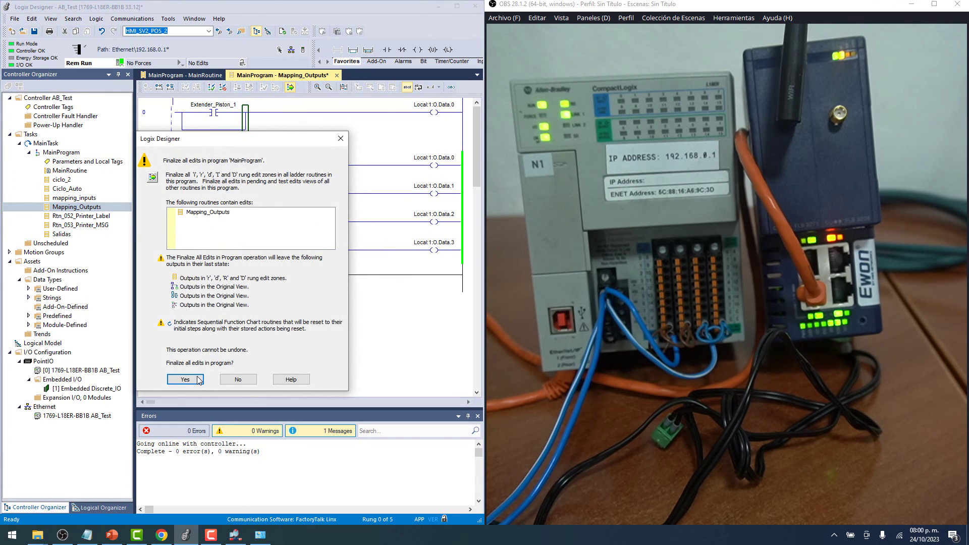
click(185, 380)
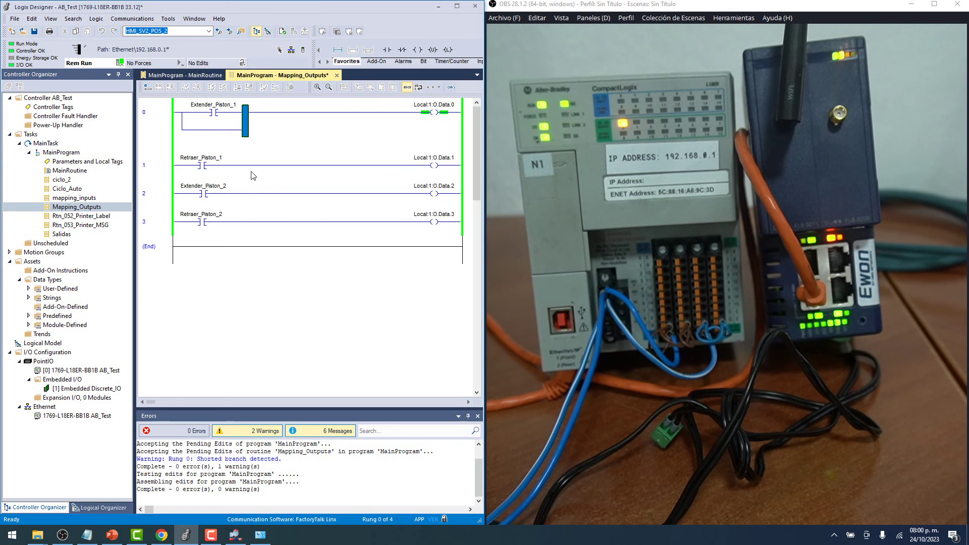
Branch rung 1 around Retraer_Piston_1 and finalize all edits, confirming Yes.
click(174, 170)
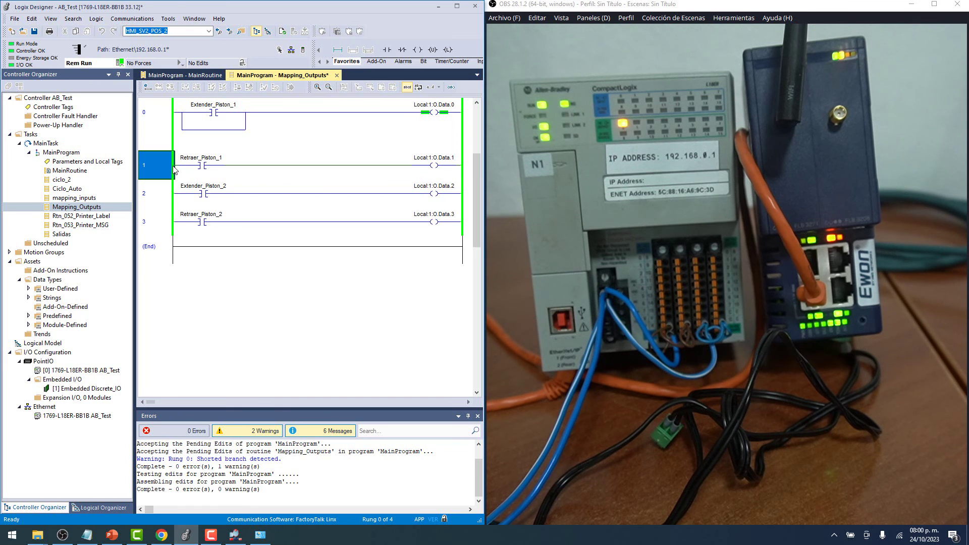
key(ctrl+c)
key(ctrl+v)
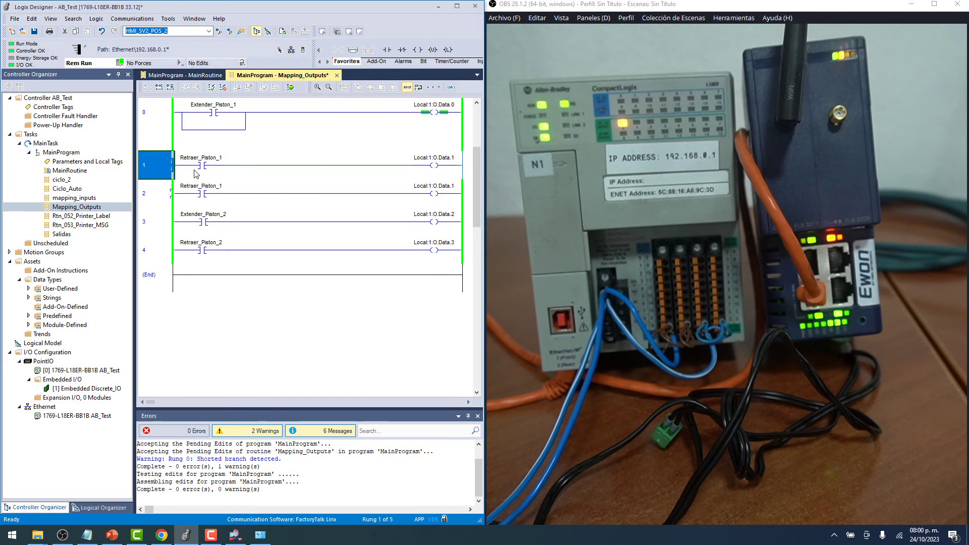
key(alt+insert)
drag(195, 169, 247, 169)
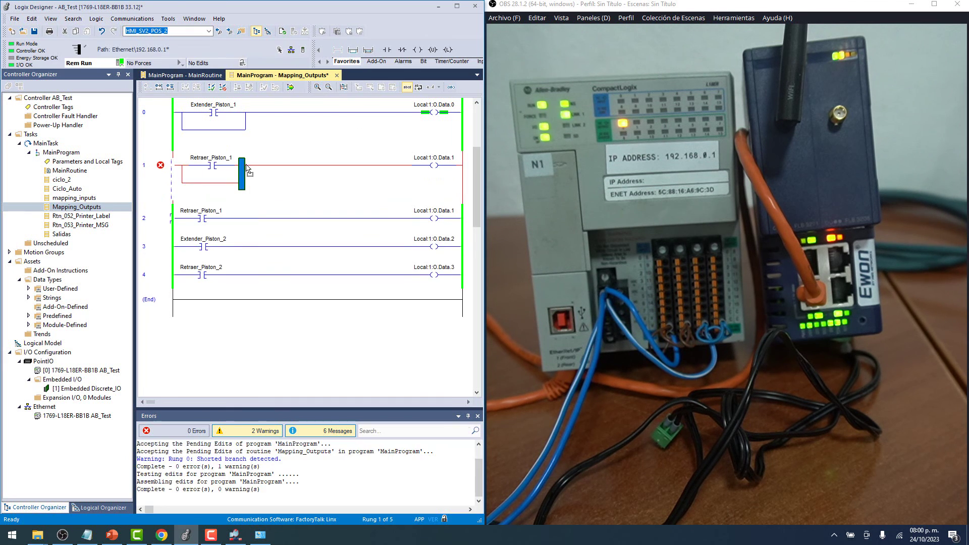
click(290, 87)
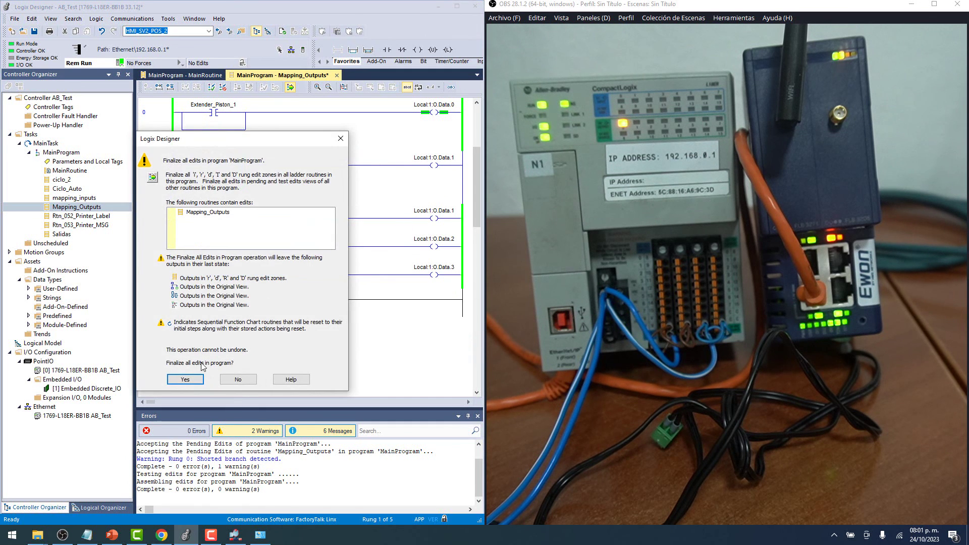
key(Return)
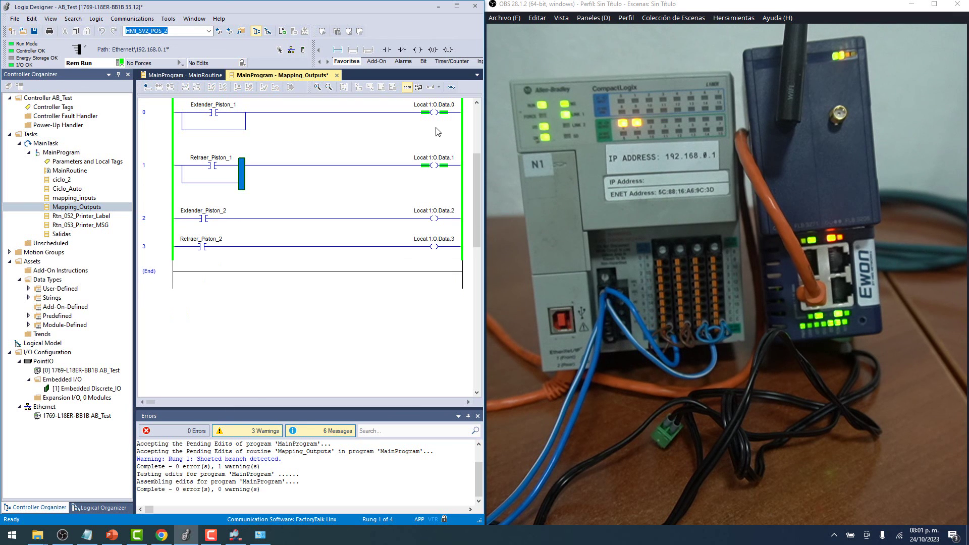
Review the Ethernet, Wi-Fi and Talk2m-eCatcher adapters, then close Network Connections.
click(260, 534)
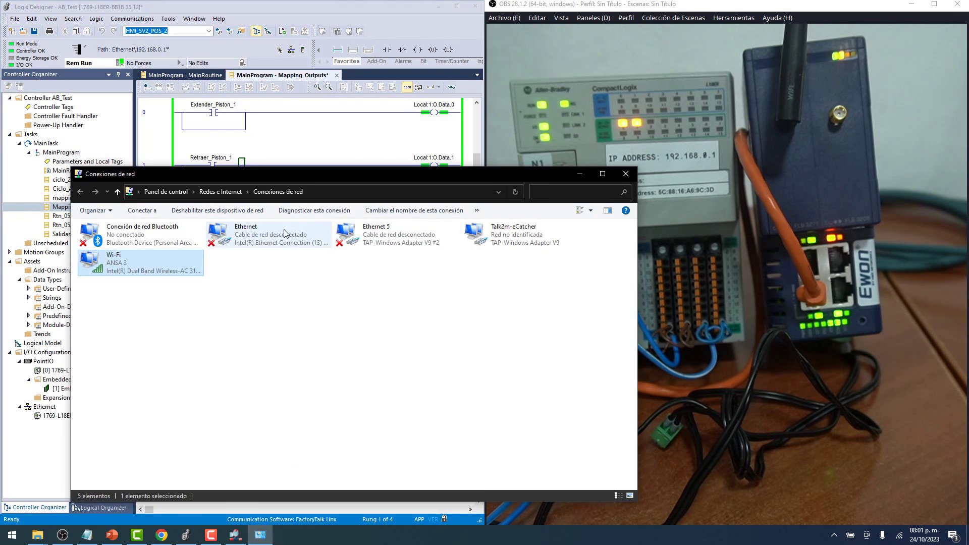
drag(320, 181, 489, 279)
click(435, 334)
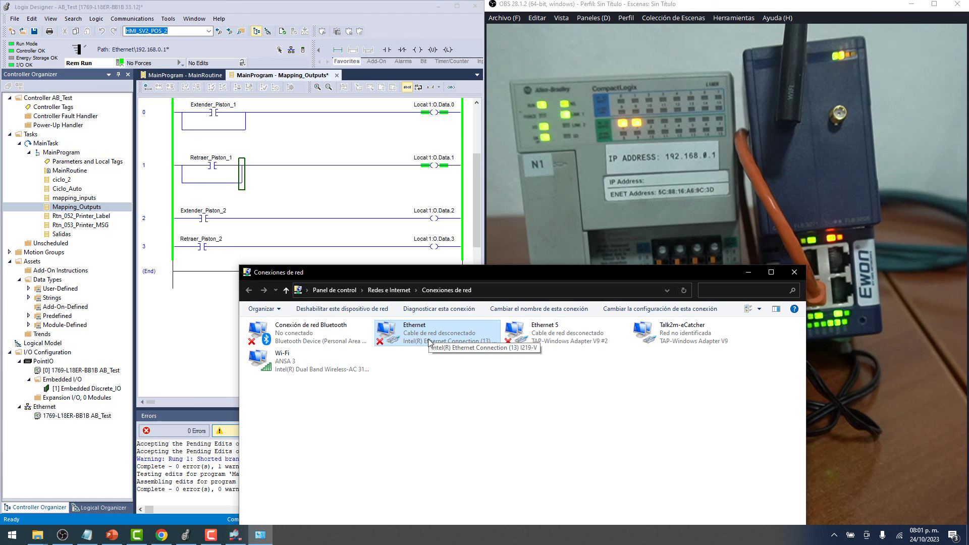
click(343, 365)
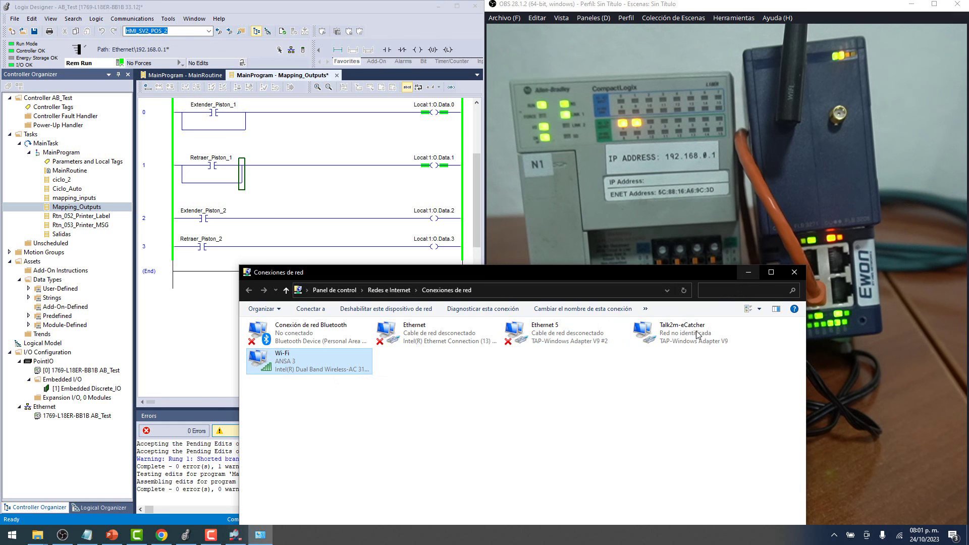
click(671, 340)
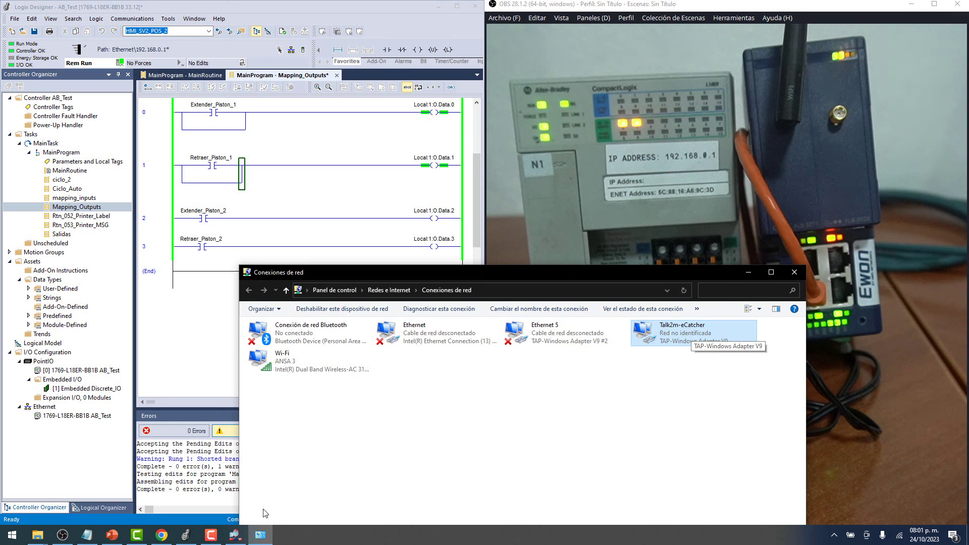
click(235, 535)
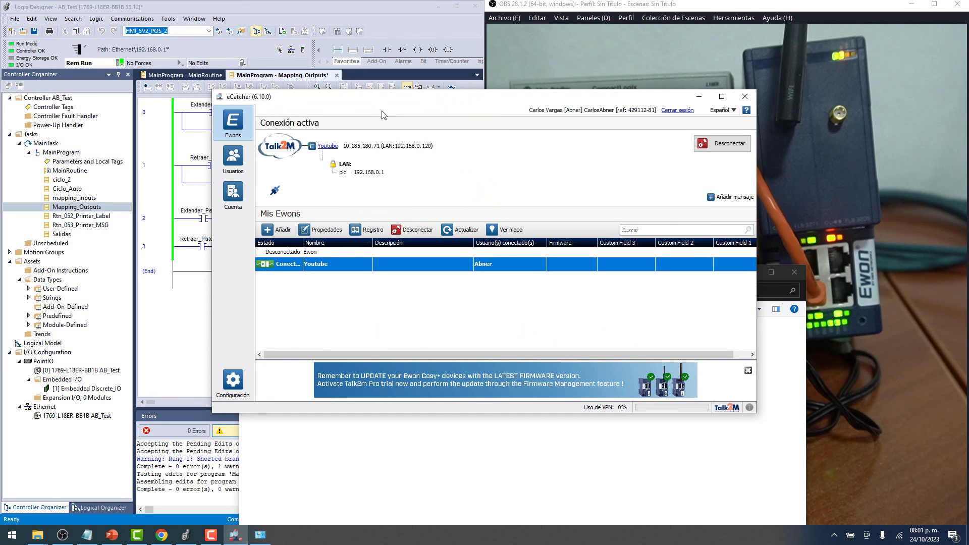
click(794, 272)
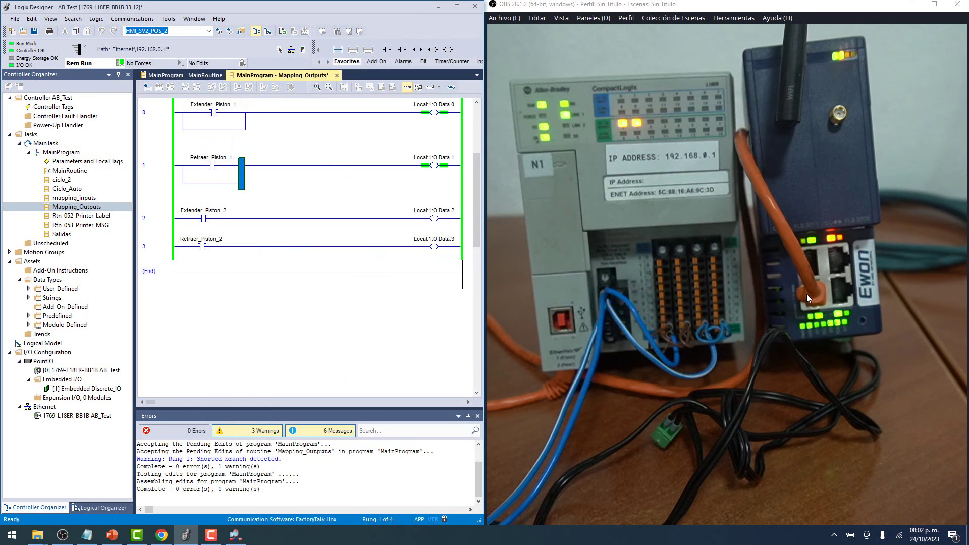